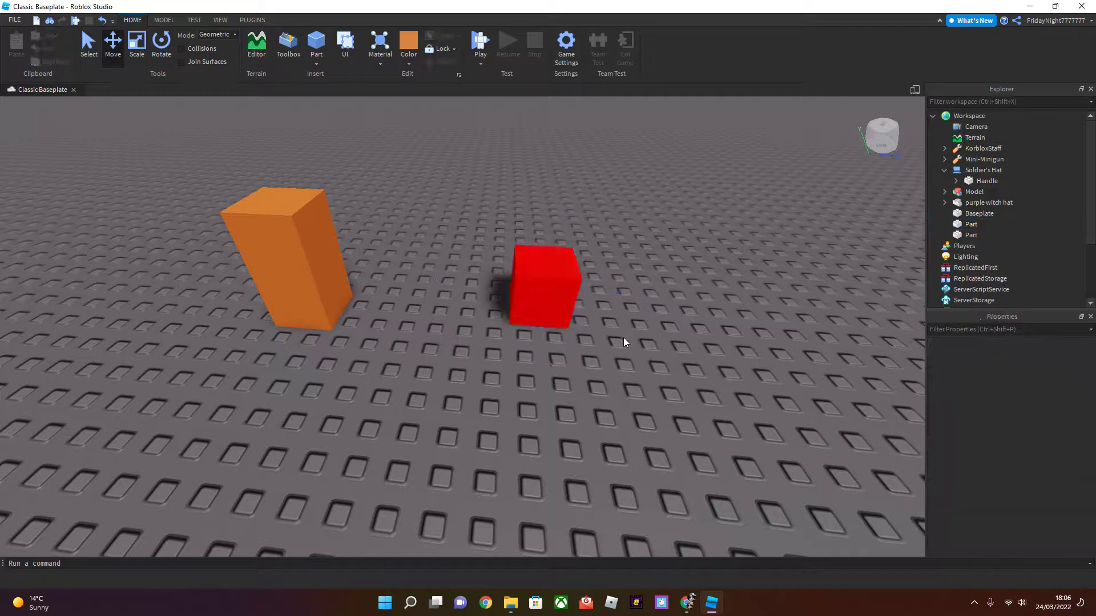
Look over the orange and red blocks, the hats and the minigun laid out on the baseplate.
key("w")
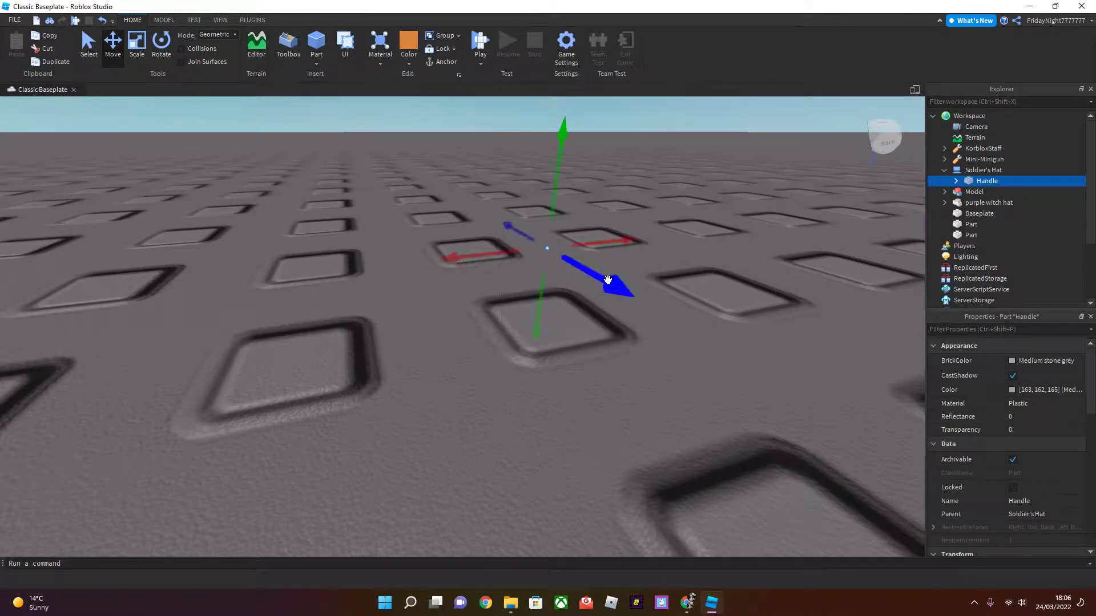
scroll(555, 179, "down", 5)
left_click_drag(548, 169, 395, 308)
key("s")
left_click(532, 331)
key("w")
key("a")
mouse_move(542, 317)
right_mouse_down()
mouse_move(557, 242)
mouse_move(544, 309)
right_mouse_up()
left_click(580, 205)
right_click_drag(645, 310, 643, 310)
left_click_drag(707, 191, 830, 395)
scroll(673, 209, "down", 5)
scroll(673, 235, "down", 5)
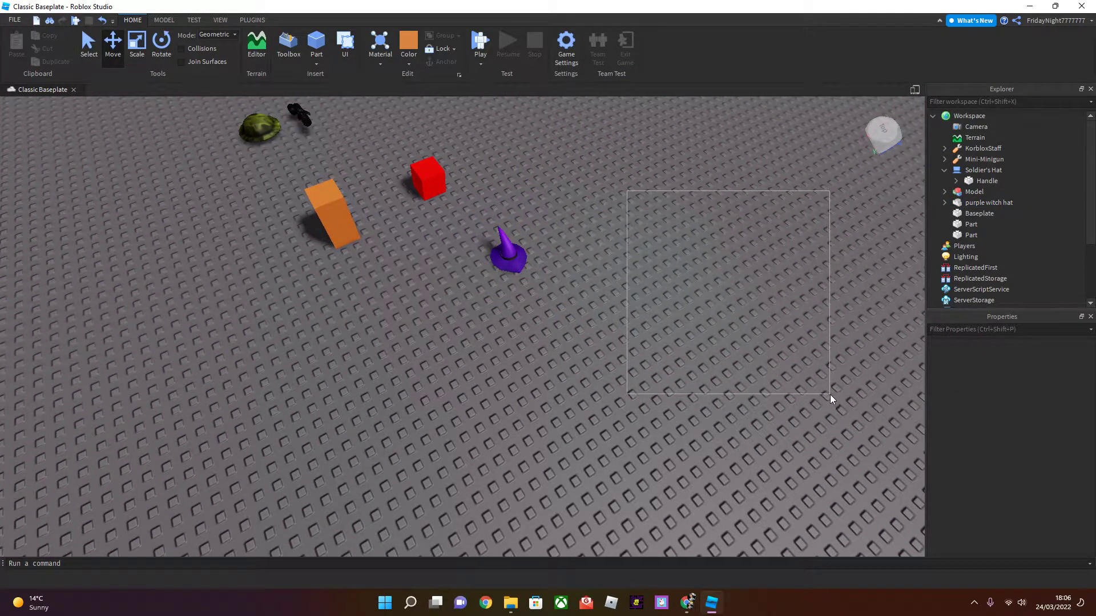
right_click_drag(718, 203, 718, 203)
scroll(718, 203, "down", 3)
Bring the Korblox staff over to the area beside the red block.
left_click_drag(616, 264, 611, 286)
right_click_drag(614, 289, 611, 286)
key("d")
left_click_drag(612, 286, 455, 323)
key("a")
key("a")
key("d")
left_click_drag(502, 253, 399, 338)
left_click_drag(621, 274, 597, 282)
left_click_drag(609, 324, 576, 316)
left_click_drag(682, 287, 768, 321)
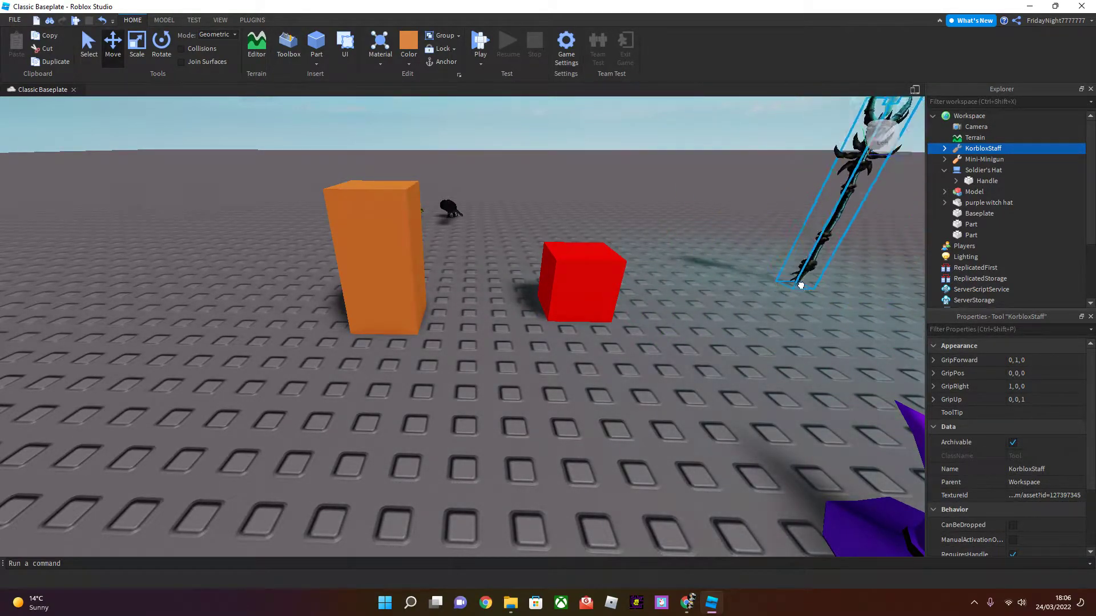
Lay the Korblox staff down on the baseplate against the red block.
left_click_drag(751, 288, 668, 313)
left_click_drag(753, 307, 727, 309)
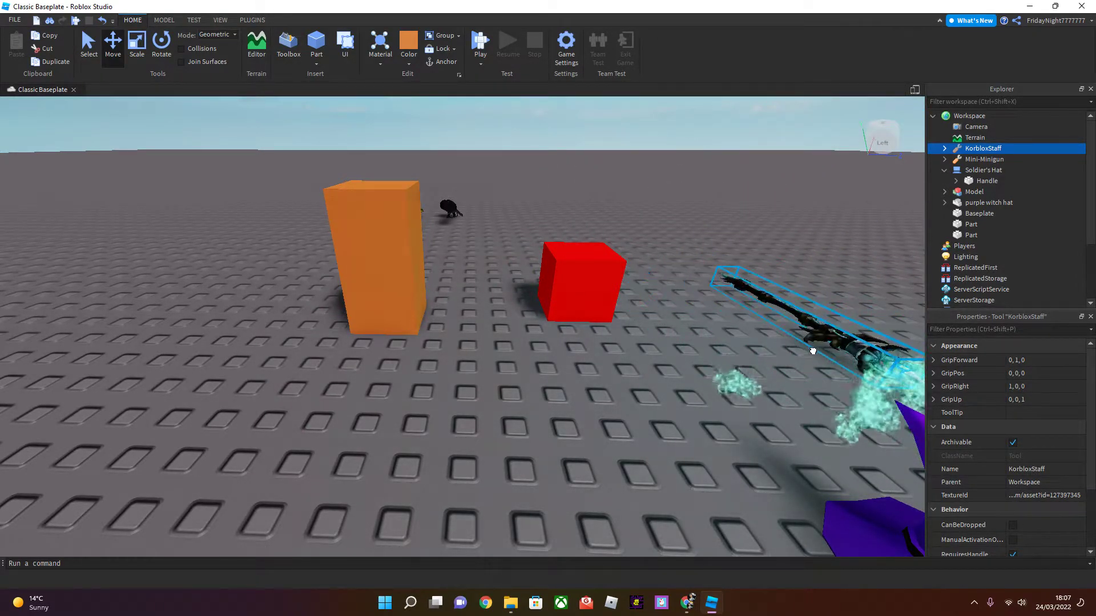
left_click_drag(780, 357, 748, 347)
left_click(823, 276)
Place the purple witch hat on top of the red block.
right_click_drag(661, 294, 677, 302)
left_click_drag(579, 294, 677, 325)
scroll(679, 332, "down", 2)
right_click_drag(679, 332, 658, 337)
left_click_drag(607, 396, 605, 368)
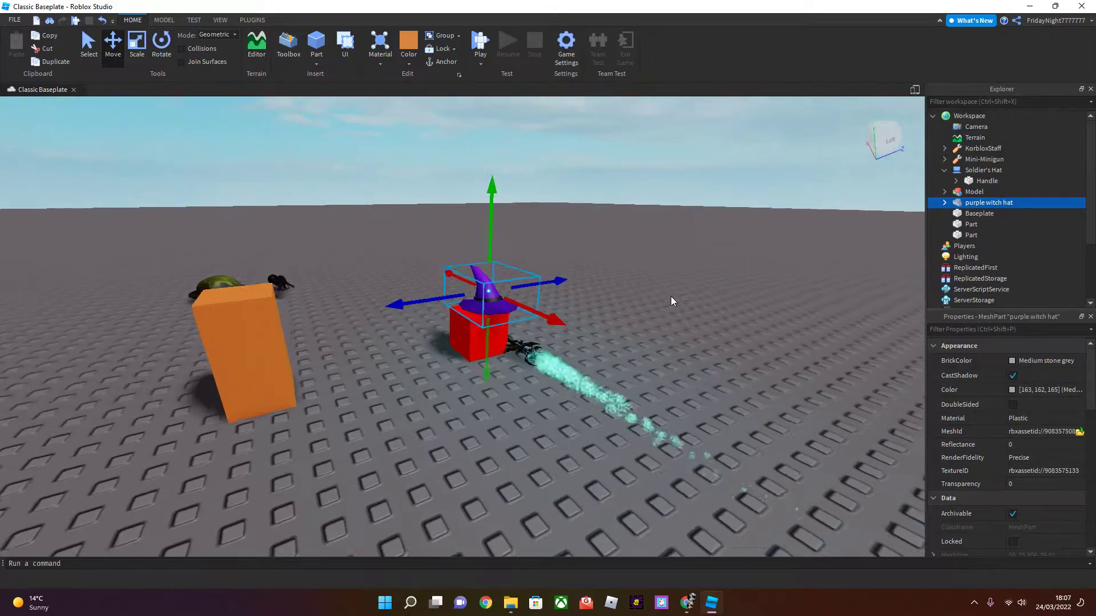
scroll(670, 296, "up", 10)
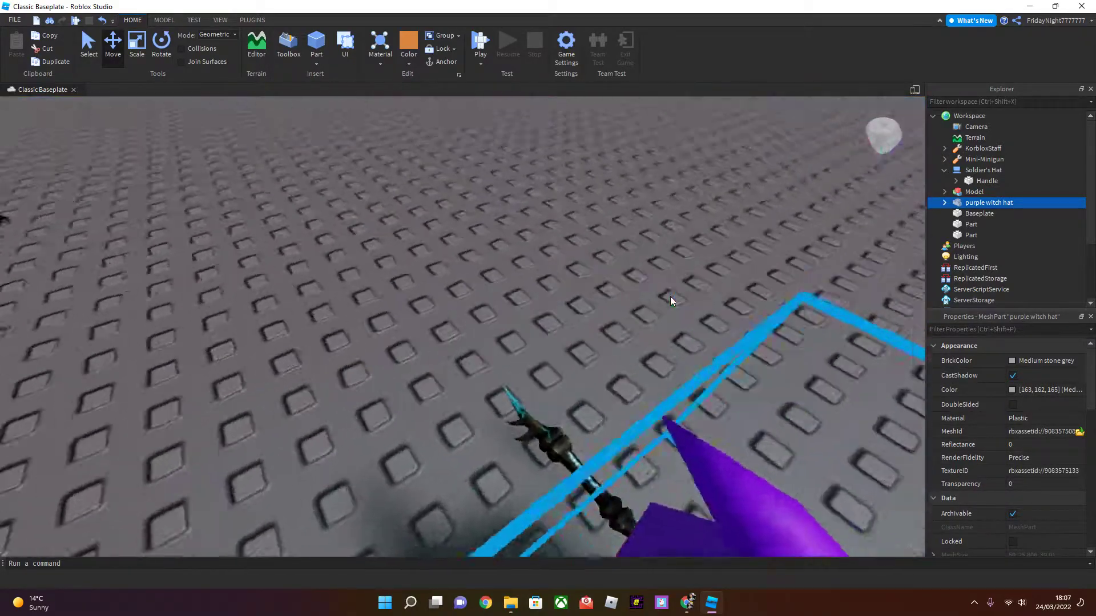
right_click_drag(670, 296, 673, 296)
left_click(673, 296)
Set the Soldier's Hat on top of the orange block and the minigun against its side.
key("a")
scroll(517, 257, "down", 5)
left_click_drag(511, 220, 546, 350)
key("a")
right_click_drag(546, 350, 546, 349)
key("d")
left_click_drag(460, 342, 547, 511)
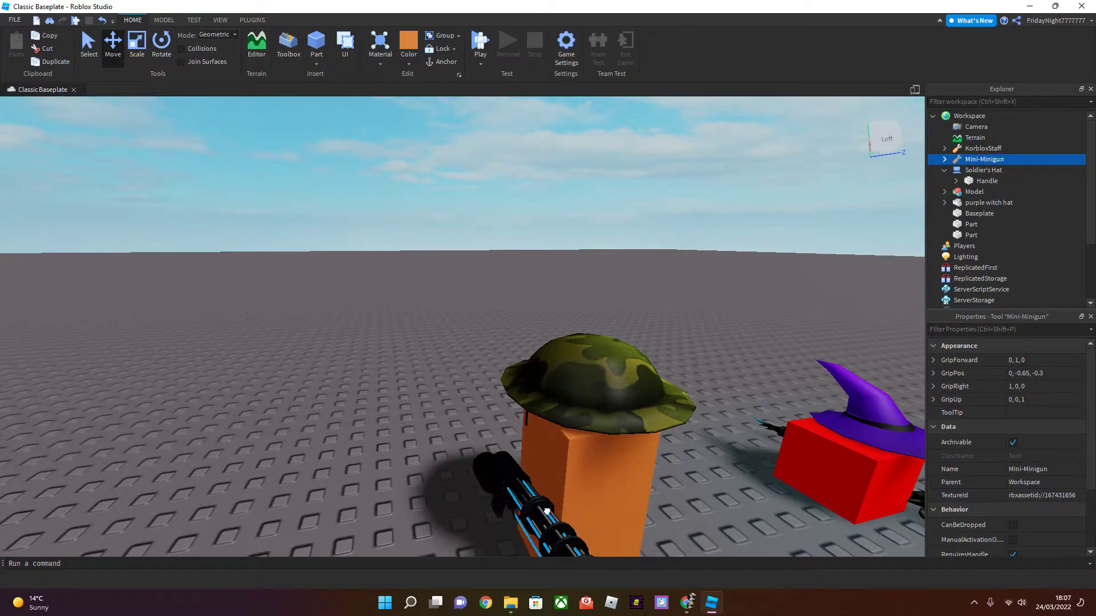
Take the Soldier's Hat, minigun, witch hat and staff off the two blocks and spread them out on the baseplate.
left_click_drag(605, 333, 467, 374)
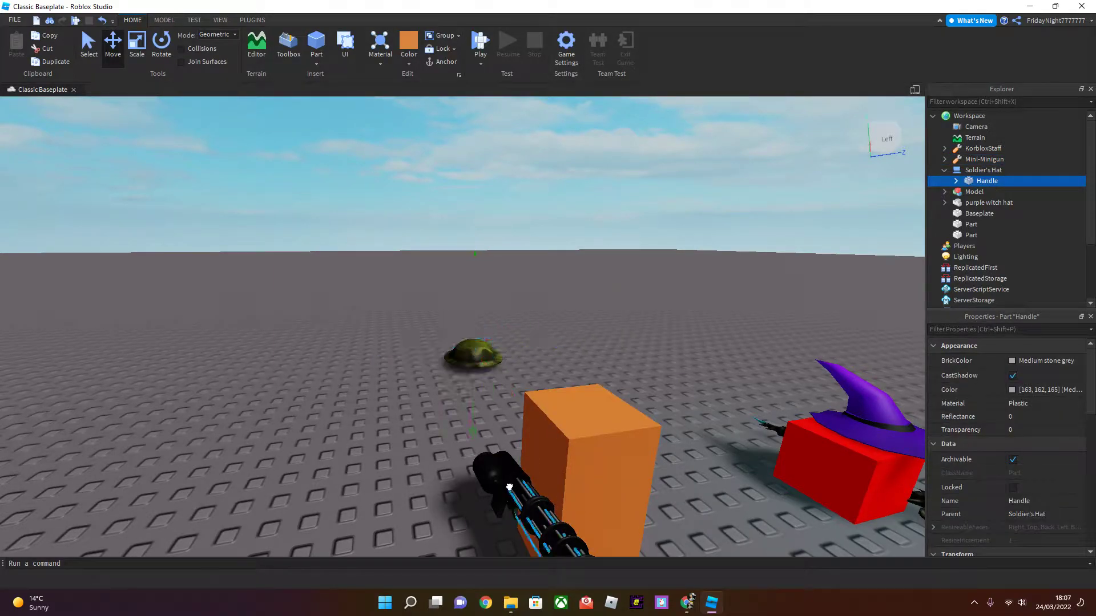
left_click_drag(512, 488, 396, 448)
right_click_drag(581, 452, 581, 452)
left_click_drag(723, 373, 666, 323)
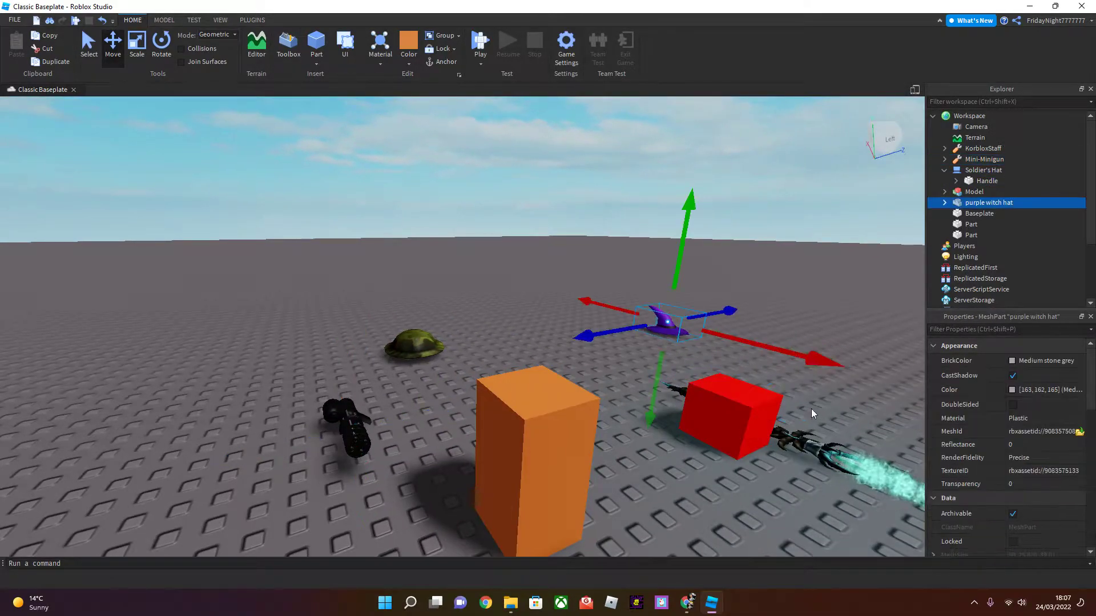
left_click(812, 447)
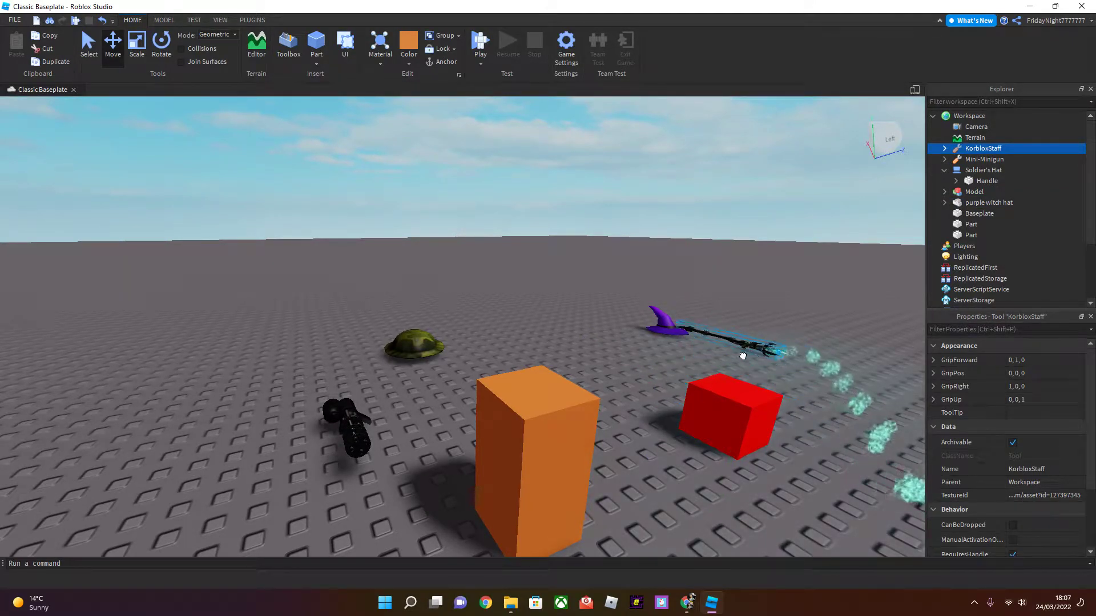
left_click(832, 384)
Reposition the red block on the open baseplate, away from the orange block.
right_click_drag(832, 384, 832, 384)
key("a")
left_click_drag(567, 358, 619, 346)
key("d")
key("w")
key("s")
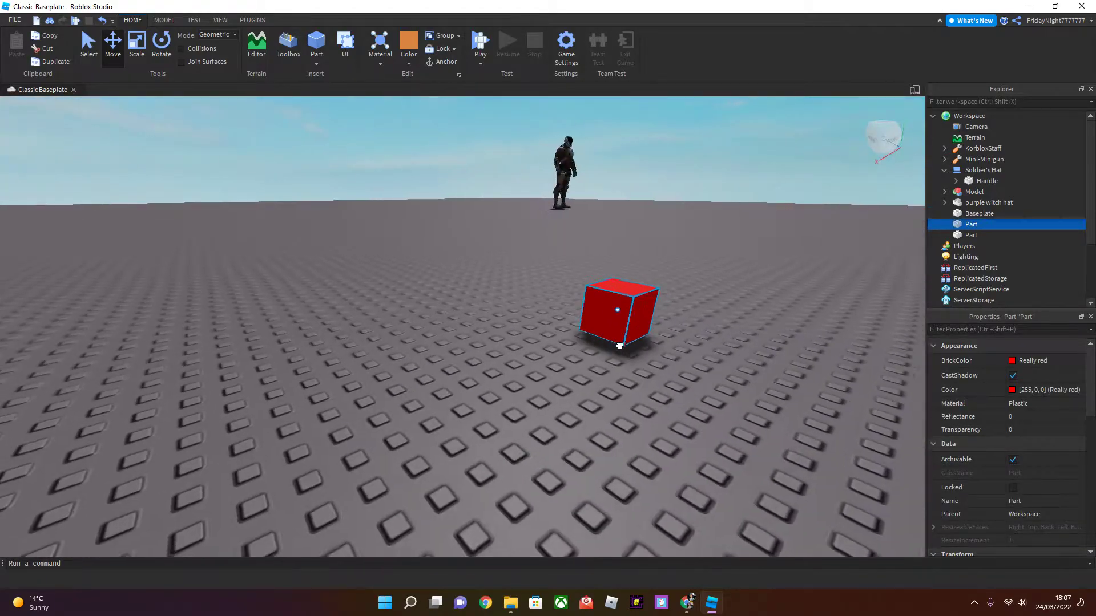
right_click_drag(619, 346, 620, 346)
left_click(620, 346)
Locate the armoured character model across the baseplate, select it and focus on it.
left_click(452, 345)
left_click_drag(379, 322, 668, 238)
key("w")
right_click_drag(668, 237, 668, 237)
key("s")
left_click_drag(668, 238, 619, 245)
key("d")
key("d")
key("w")
left_click(683, 247)
key("w")
right_click_drag(683, 246, 684, 245)
left_click_drag(657, 242, 652, 228)
key("f")
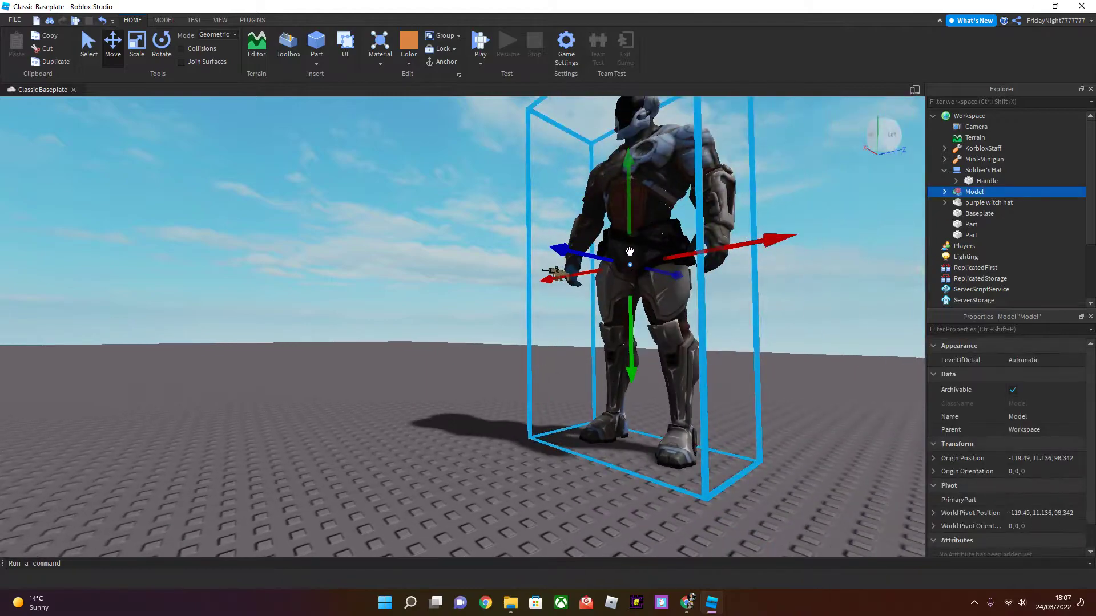
Shift the character model about 8 studs along the Z axis.
key("d")
right_click_drag(468, 298, 407, 313)
left_click(468, 298)
left_click_drag(444, 316, 444, 312)
right_click_drag(444, 314, 444, 313)
left_click_drag(444, 313, 445, 313)
right_click_drag(444, 312, 445, 313)
left_click_drag(446, 312, 447, 313)
right_click_drag(445, 313, 447, 313)
key("w")
left_click_drag(446, 313, 447, 314)
right_click_drag(514, 315, 549, 287)
left_click(531, 314)
scroll(550, 287, "down", 2)
Delete the small nested Model at the character's hand from inside the character's parent Model.
left_click(937, 193)
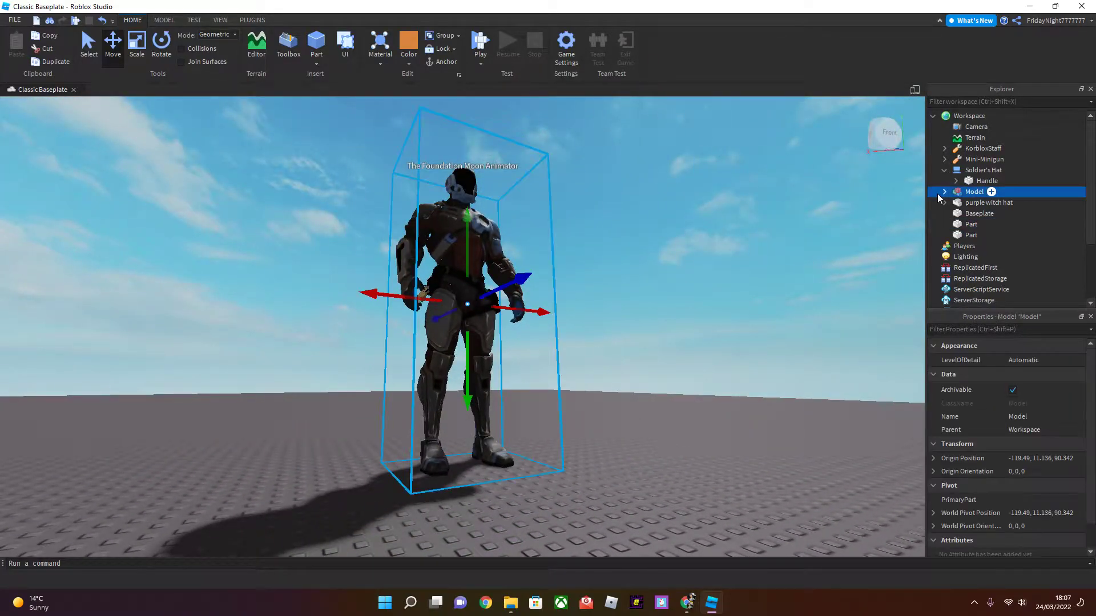
left_click(945, 192)
left_click(980, 205)
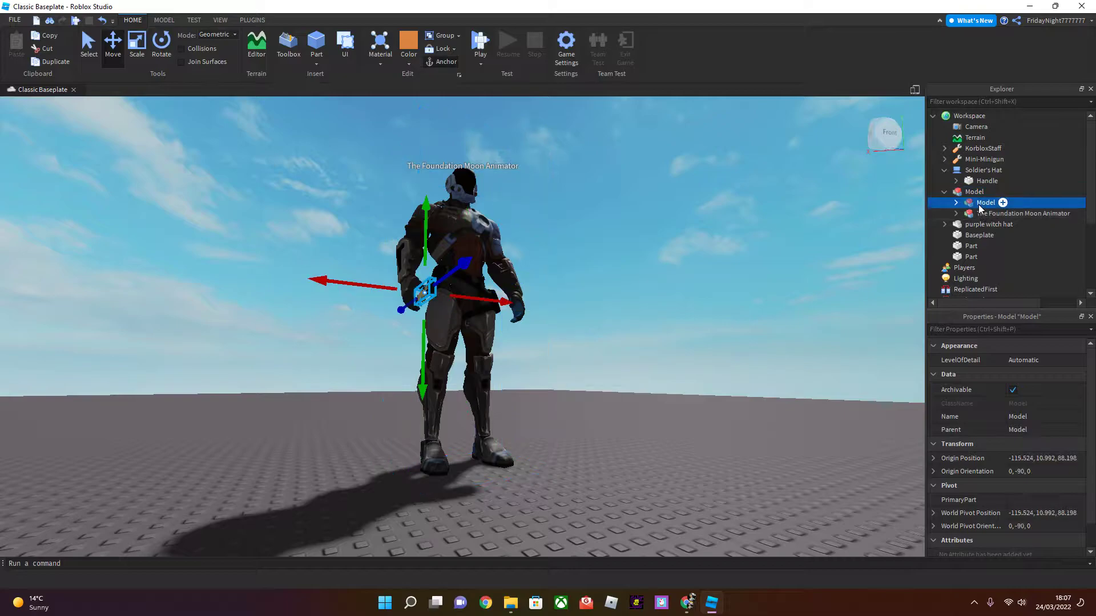
key("Delete")
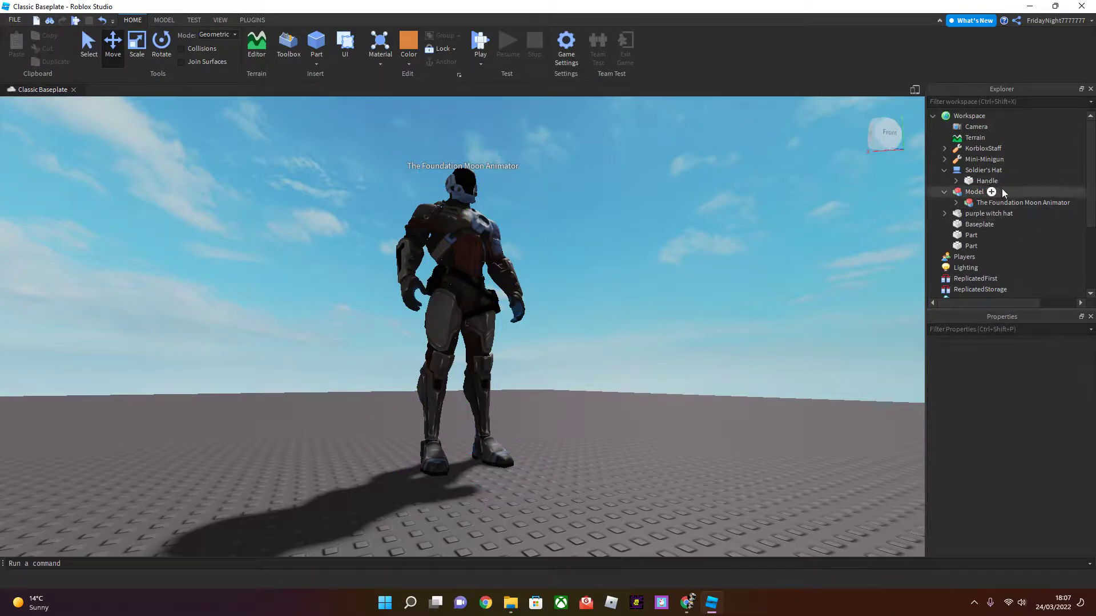
left_click(946, 191)
Reposition the orange and red blocks side by side in front of the hats and weapons.
right_click_drag(902, 195, 742, 244)
scroll(719, 253, "down", 3)
left_click(609, 300)
left_click_drag(609, 299, 609, 298)
right_click_drag(610, 300, 609, 299)
key("r")
mouse_move(609, 298)
left_mouse_down()
mouse_move(573, 308)
mouse_move(593, 312)
left_mouse_up()
key("r")
key("r")
left_click(638, 320)
right_click_drag(638, 319, 629, 340)
key("w")
key("w")
left_click_drag(534, 428, 560, 441)
right_click_drag(534, 429, 560, 440)
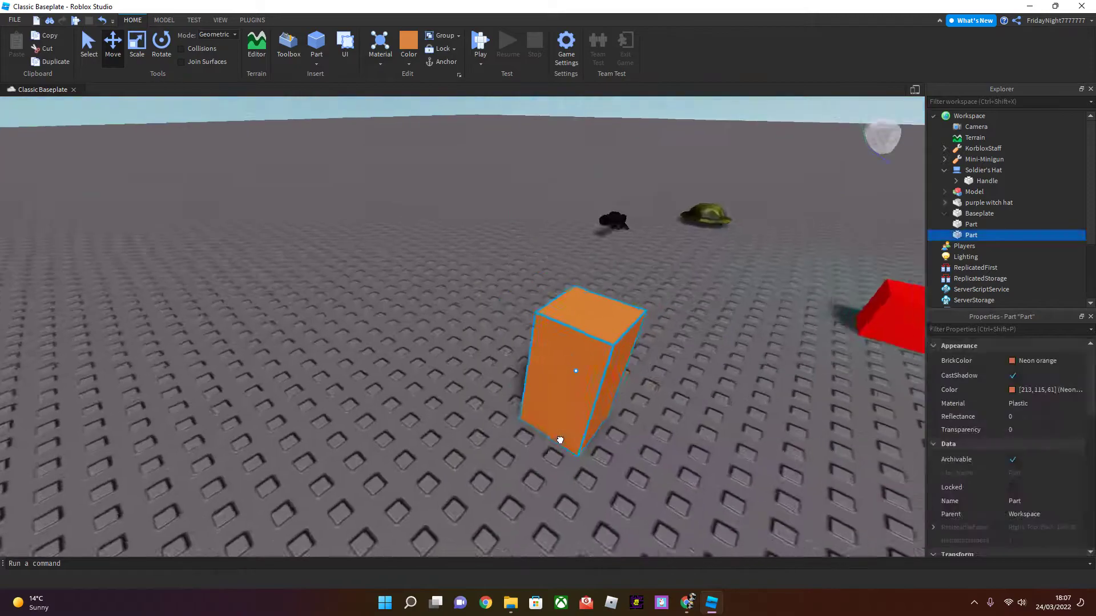
left_click_drag(560, 440, 551, 431)
right_click_drag(560, 441, 551, 431)
left_click_drag(550, 430, 471, 363)
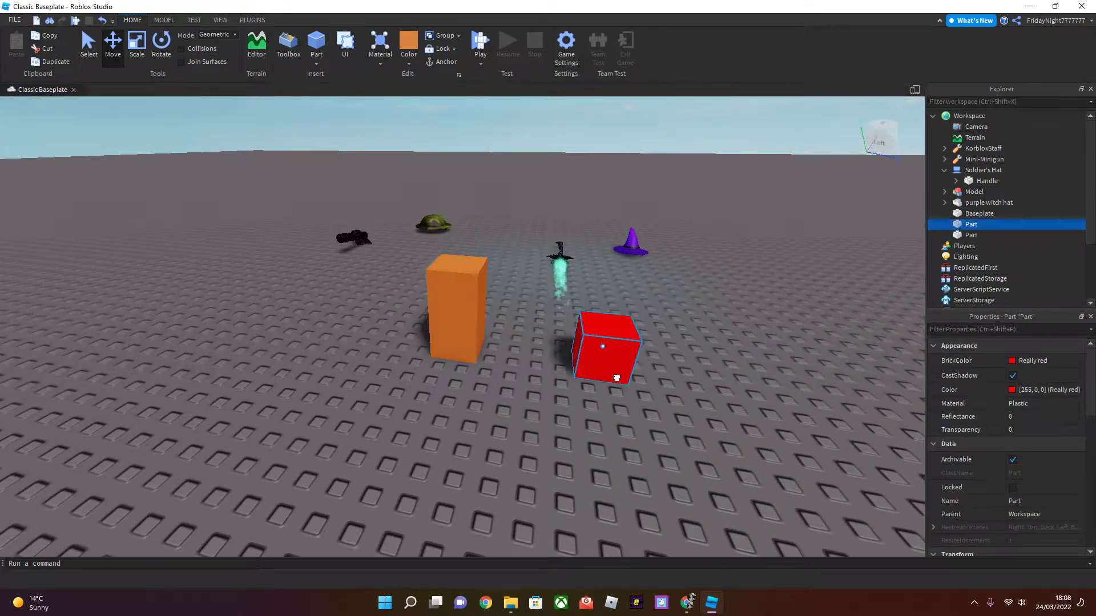
left_click_drag(474, 339, 409, 374)
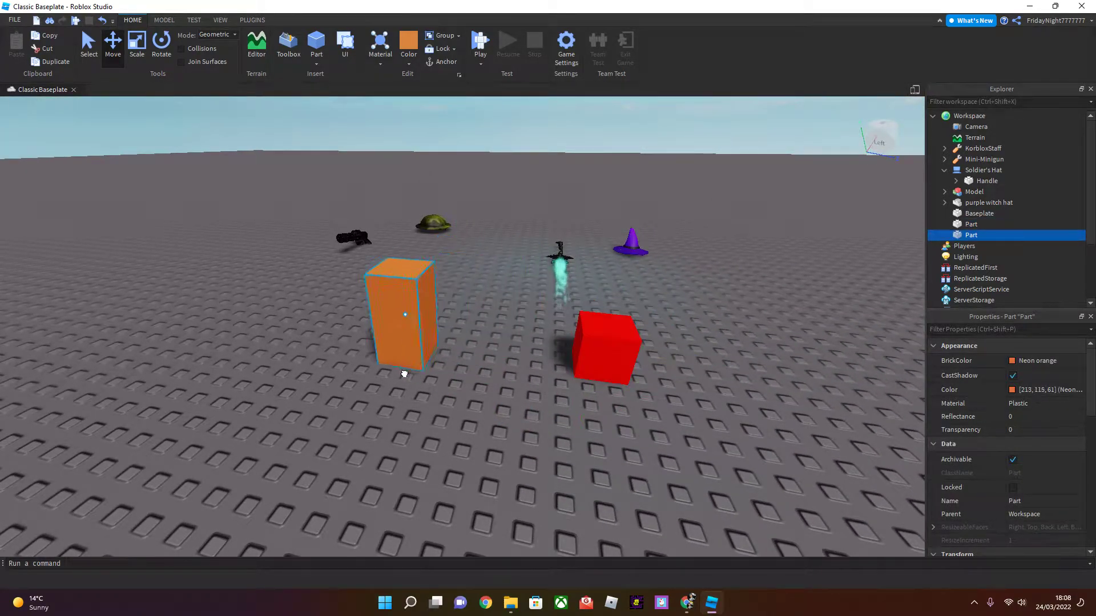
Move the red block to a new spot on the baseplate and bring the orange block next to it.
key("w")
right_click_drag(601, 392, 600, 393)
left_click_drag(357, 496, 482, 455)
right_click_drag(474, 455, 482, 454)
left_click_drag(482, 455, 472, 447)
right_click_drag(482, 455, 472, 448)
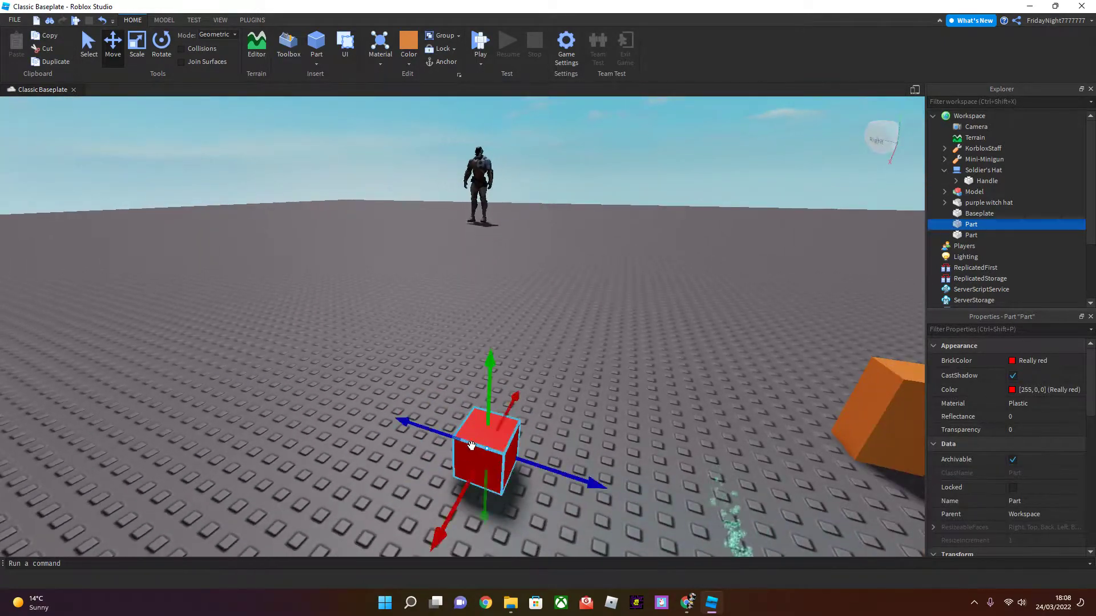
key("d")
left_click_drag(786, 447, 588, 431)
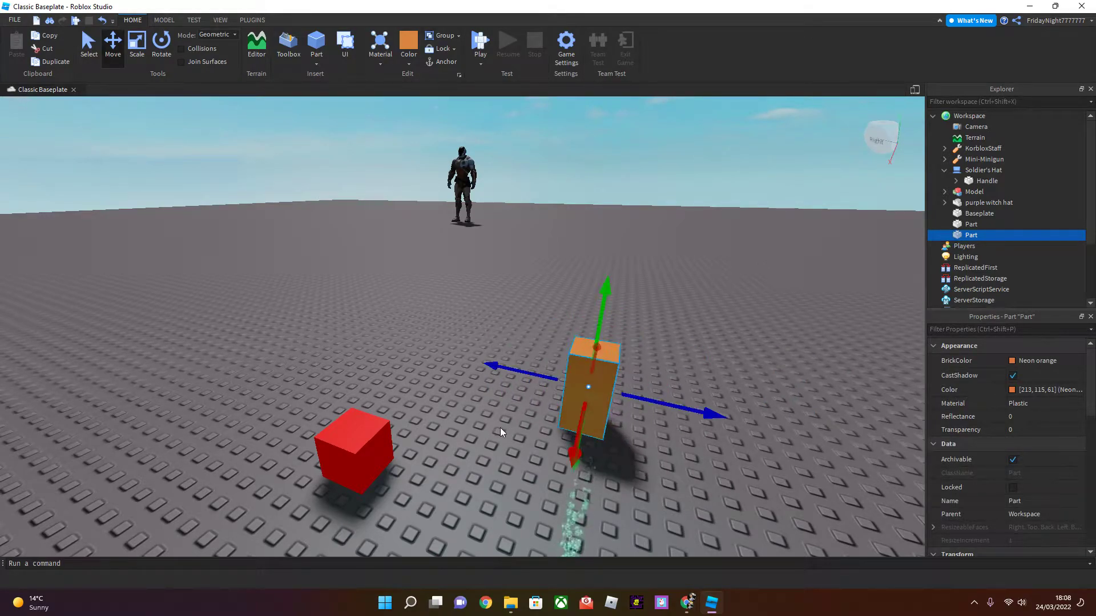
left_click_drag(360, 475, 355, 432)
Bring the character model over beside the blocks and move the orange block in front of the red one.
left_click_drag(464, 220, 536, 302)
left_click(416, 291)
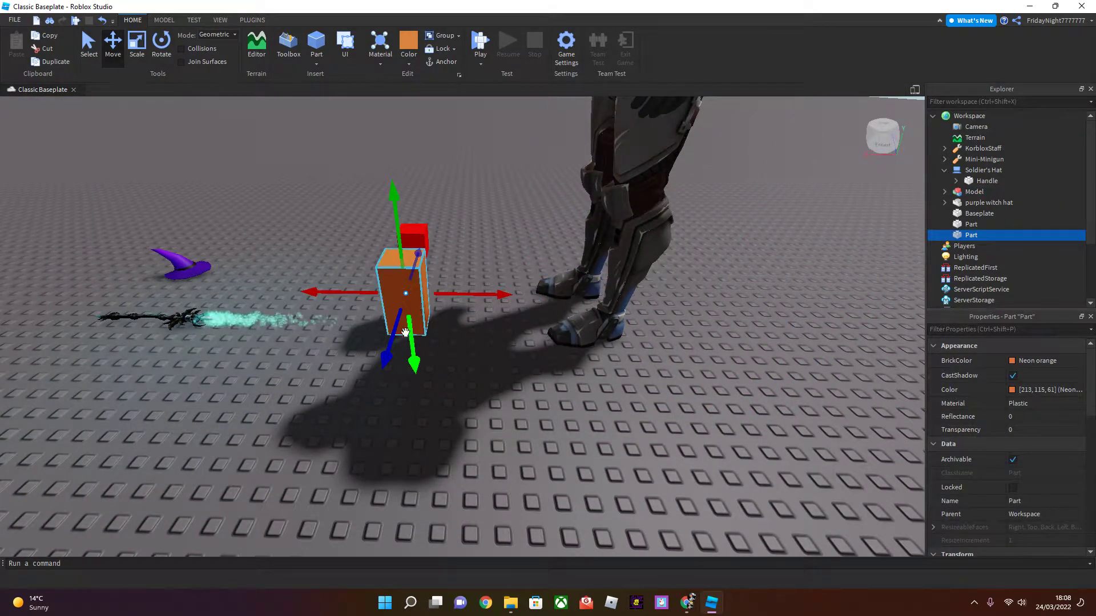
left_click_drag(409, 339, 360, 284)
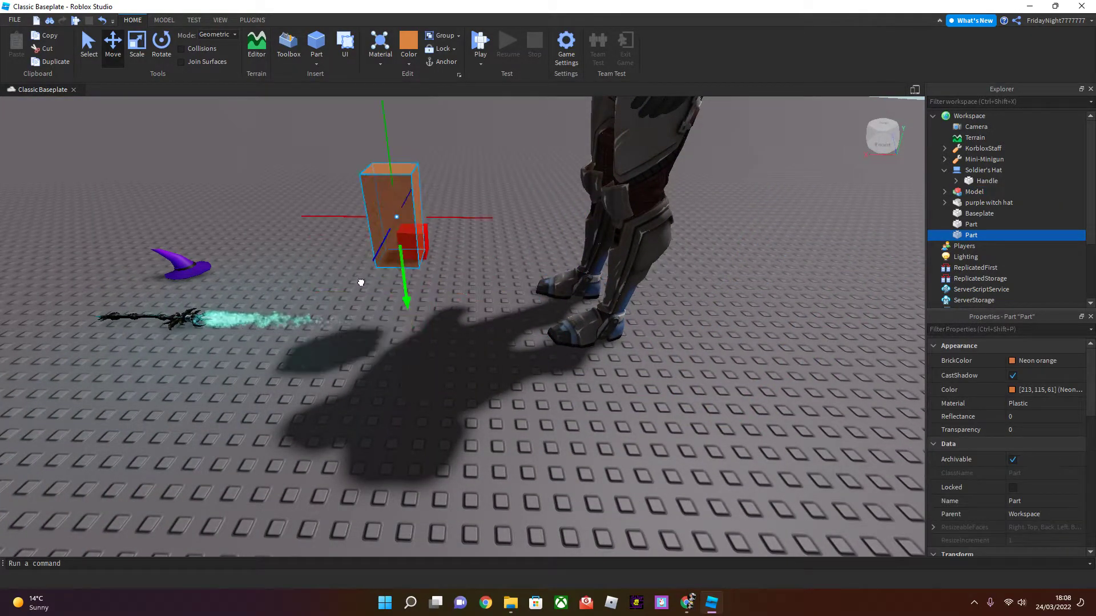
Make the orange block fully transparent and deselect it.
left_click(1040, 428)
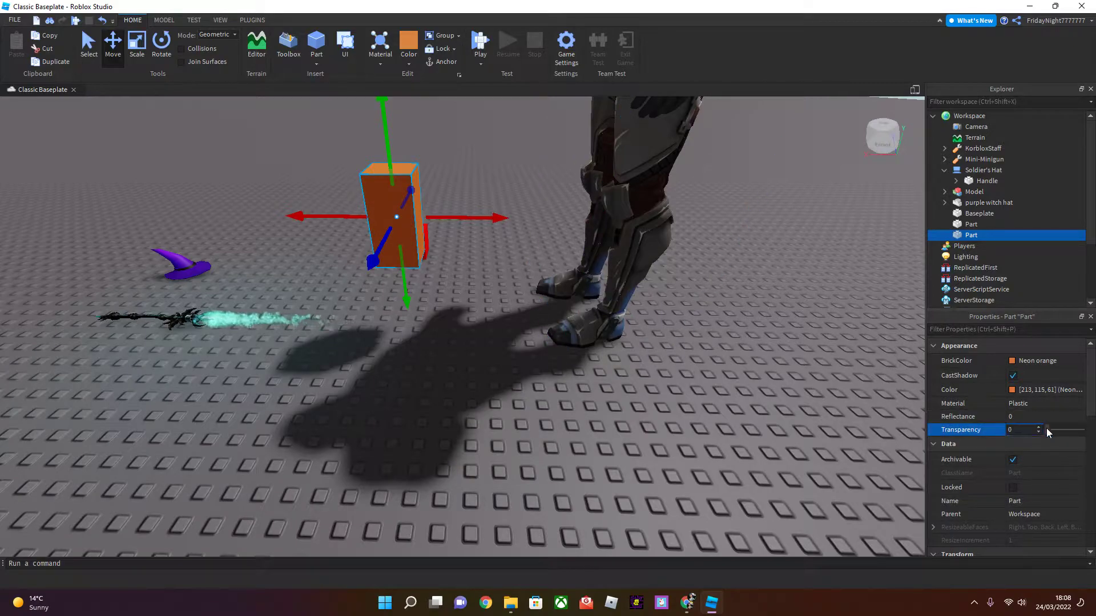
left_click_drag(1073, 425, 1084, 426)
left_click(763, 451)
Reposition the red block close to the witch hat and the staff.
right_click_drag(763, 451, 556, 341)
scroll(556, 341, "down", 5)
scroll(555, 345, "up", 3)
left_click_drag(556, 345, 564, 351)
right_click_drag(564, 351, 572, 311)
scroll(572, 310, "down", 2)
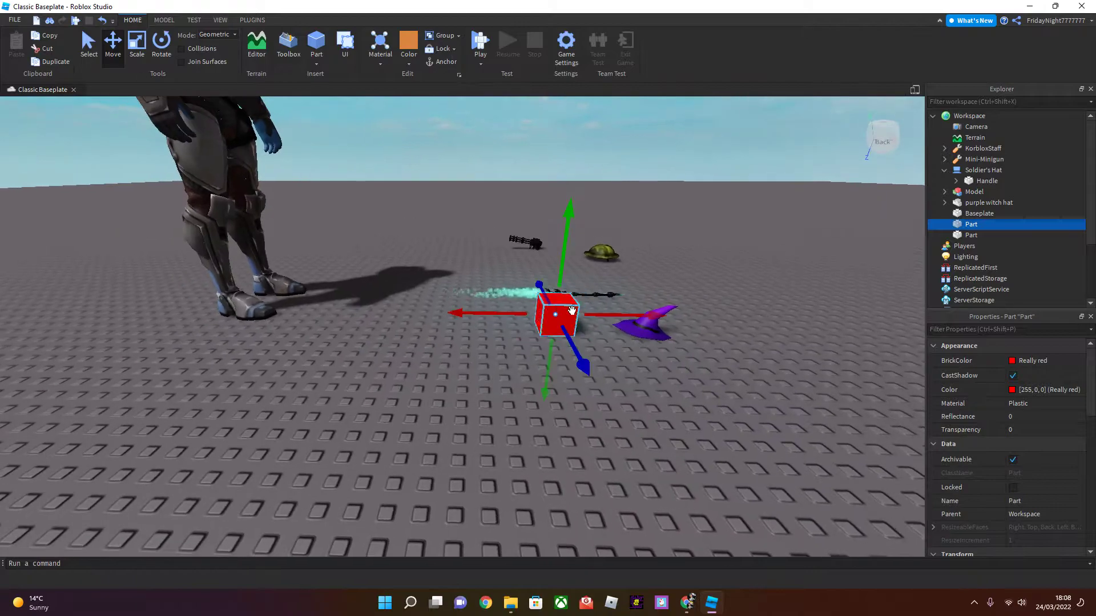
Put the purple witch hat onto the top face of the red block.
left_click(646, 331)
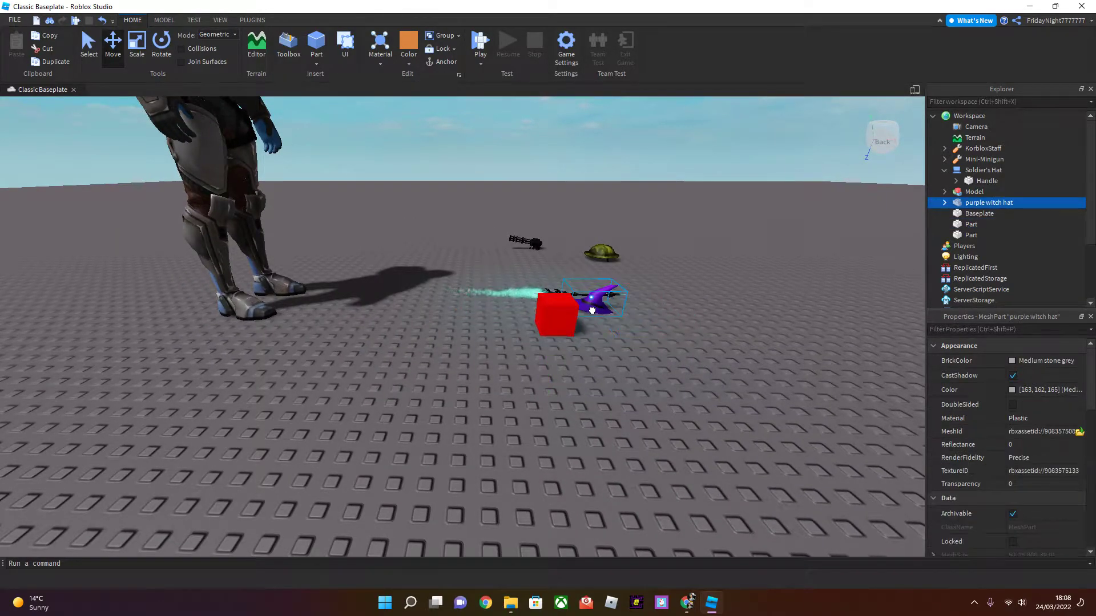
left_click(672, 343)
key("w")
right_click_drag(673, 342, 591, 362)
Place the Korblox staff along the side of the red block under the witch hat.
key("s")
left_click_drag(513, 364, 607, 409)
key("a")
key("d")
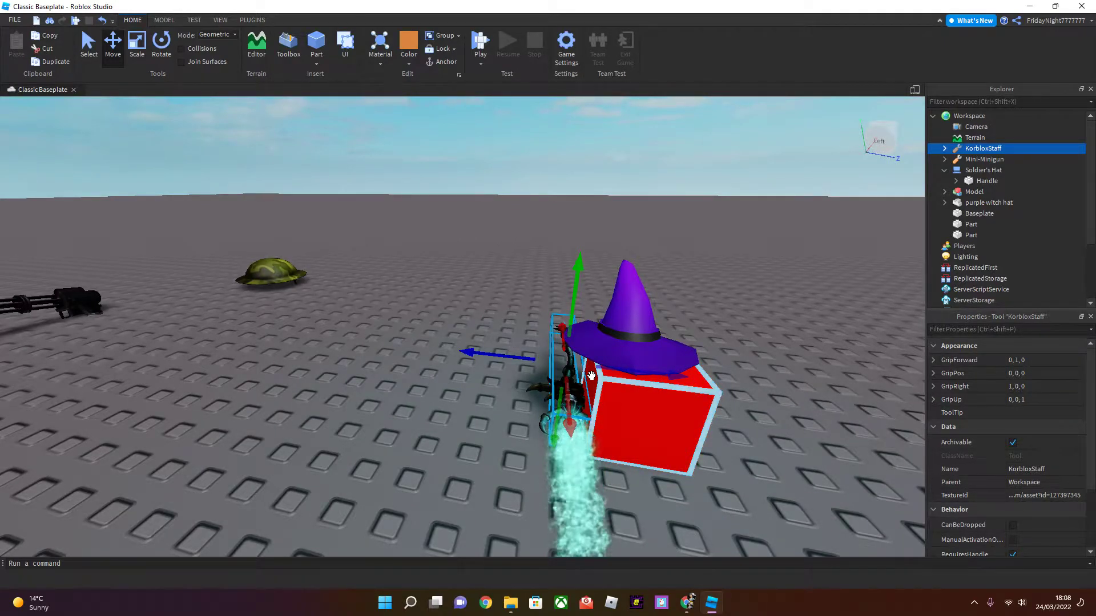
left_click_drag(488, 275, 540, 395)
left_click(460, 399)
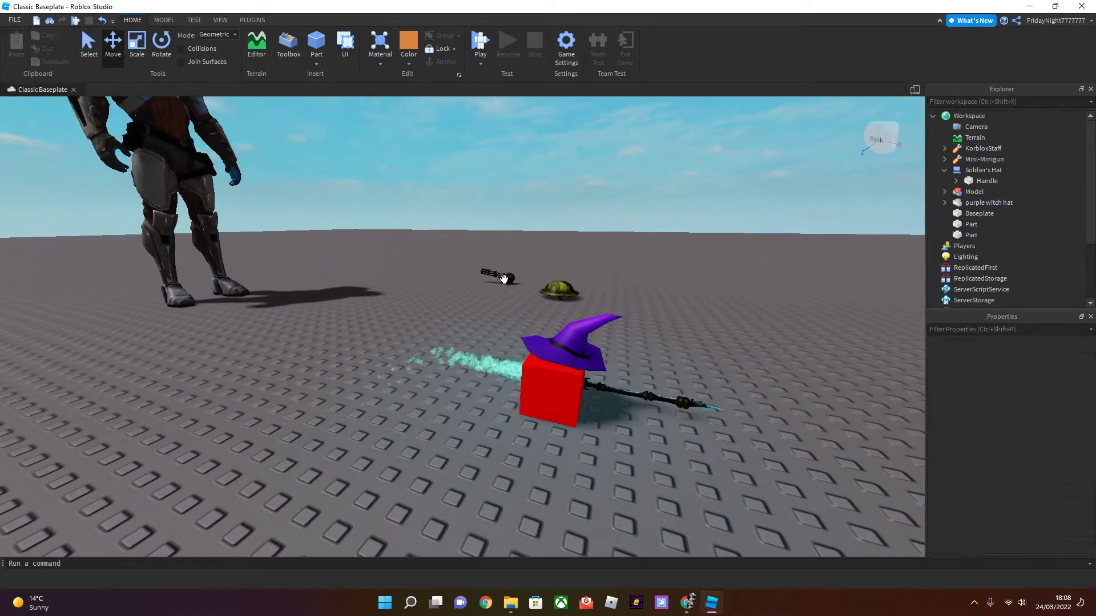
Place the minigun against the side of the red block opposite the staff.
left_click_drag(508, 278, 529, 349)
left_click_drag(562, 400, 560, 395)
right_click_drag(560, 395, 557, 389)
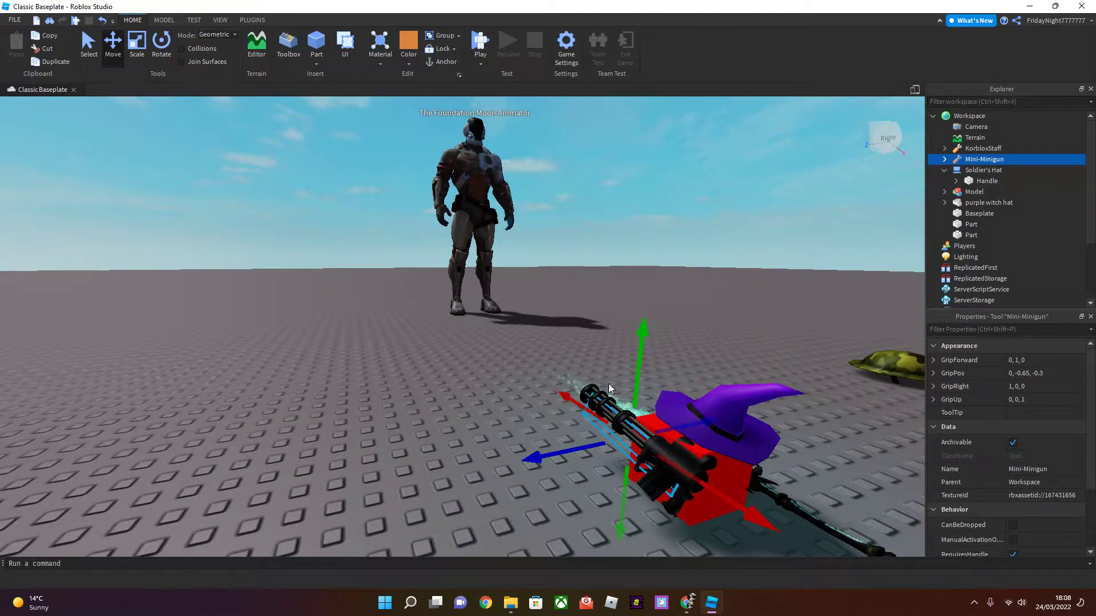
left_click(651, 285)
scroll(563, 279, "up", 2)
mouse_move(478, 301)
left_mouse_down()
mouse_move(485, 325)
mouse_move(455, 316)
mouse_move(470, 316)
left_mouse_up()
left_click(675, 355)
right_click_drag(676, 355, 674, 351)
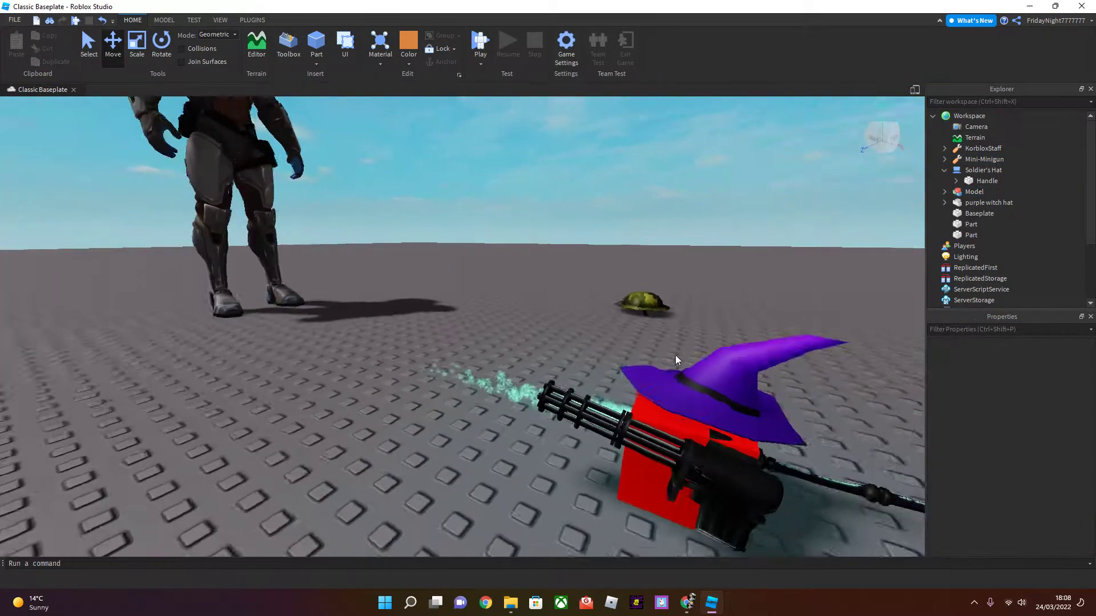
Adjust the red block's placement between the minigun and the staff.
left_click_drag(531, 278, 679, 434)
left_click_drag(611, 424, 653, 421)
left_click(650, 413)
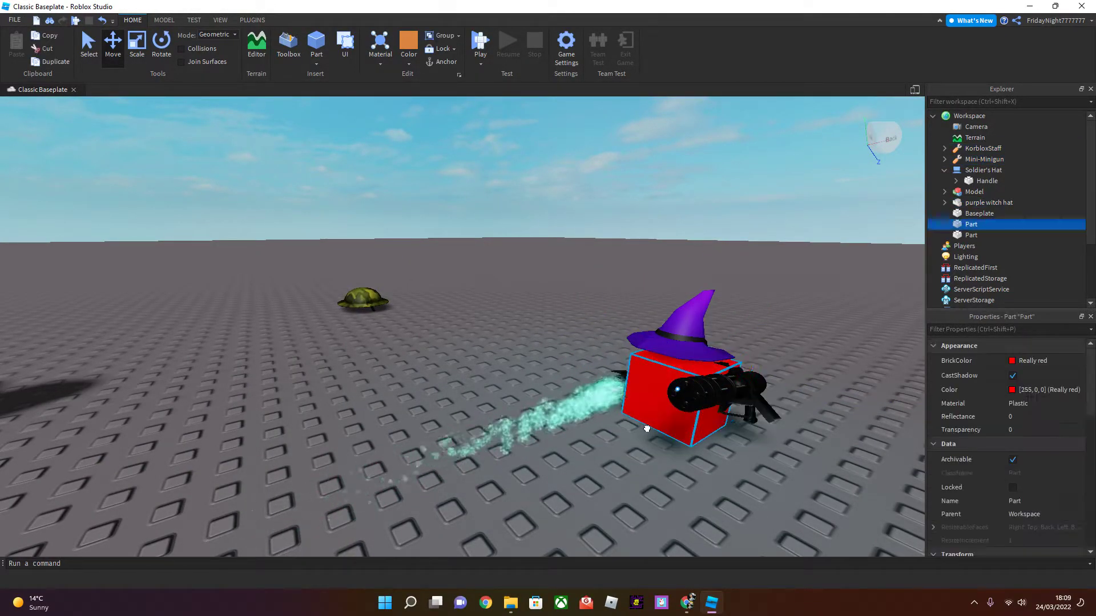
Move the character model next to the red block that carries the hat and weapons.
left_click_drag(589, 260, 462, 378)
left_click(447, 388)
right_click_drag(440, 396, 265, 328)
key("a")
left_click_drag(317, 371, 553, 349)
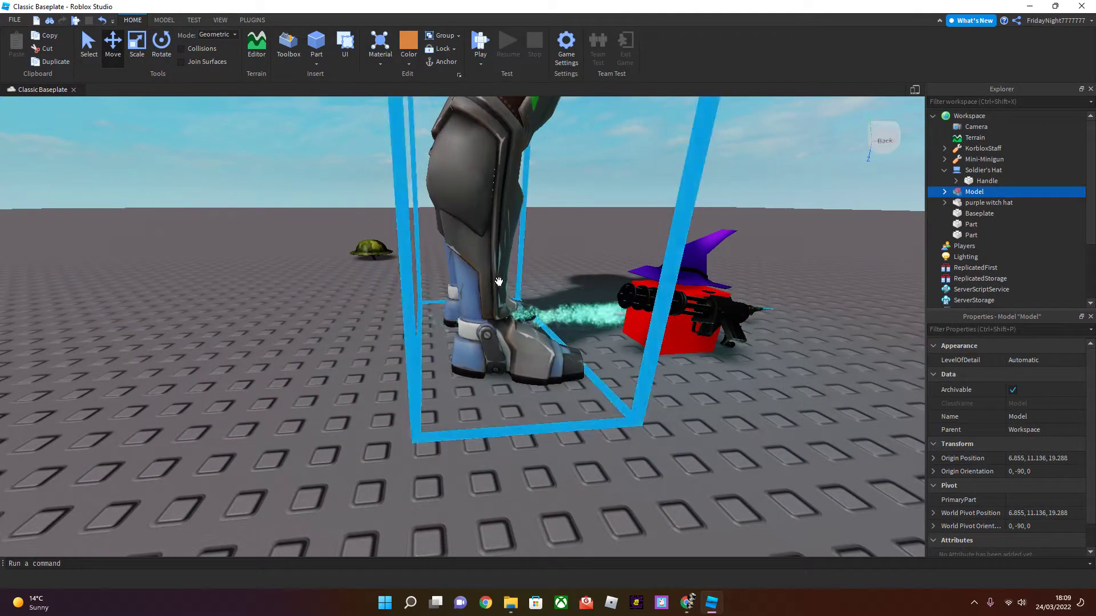
Raise the character model into the air, clear of the armed red block.
right_click_drag(502, 296, 545, 233)
left_click_drag(570, 228, 609, 188)
key("d")
right_click_drag(609, 188, 512, 218)
Select the red block with its witch hat, Korblox staff and minigun, and flip the group upside down on the ground.
left_click_drag(480, 244, 666, 411)
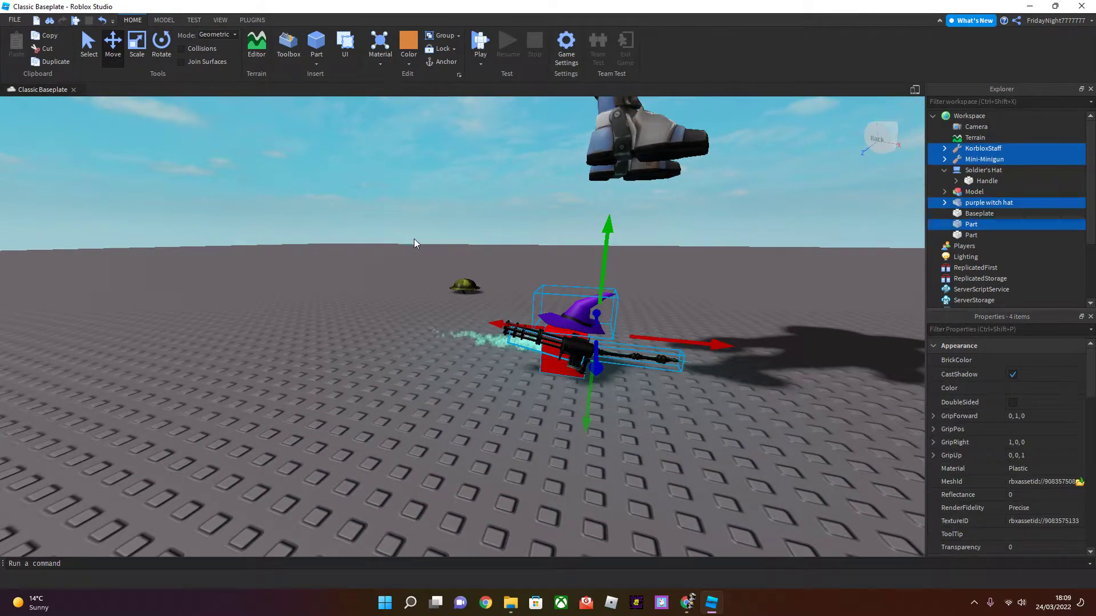
left_click_drag(548, 326, 555, 315)
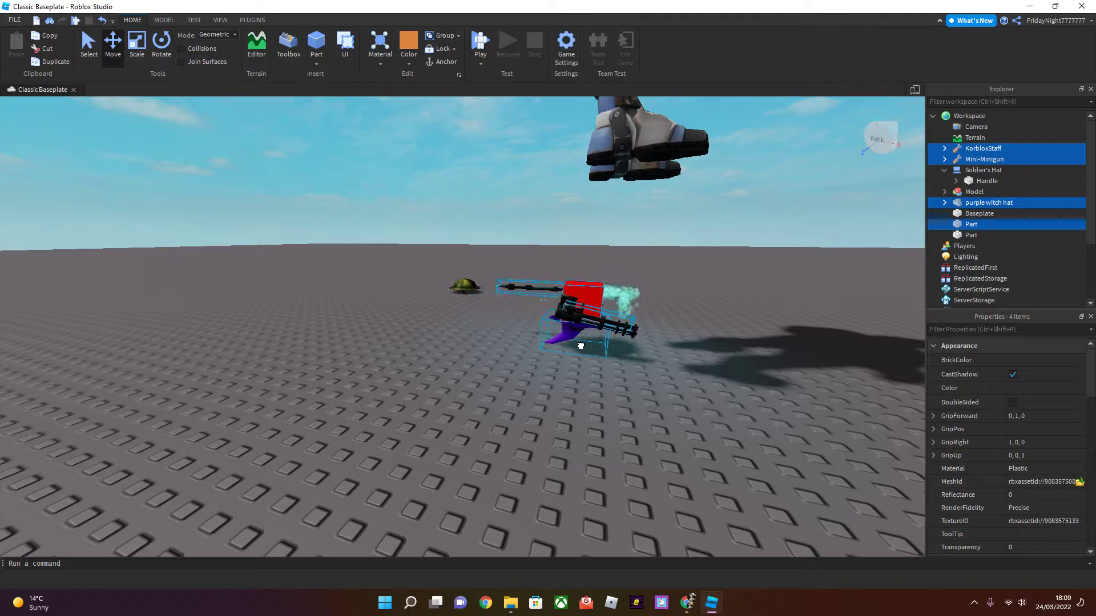
left_click_drag(572, 357, 543, 388)
left_click(580, 435)
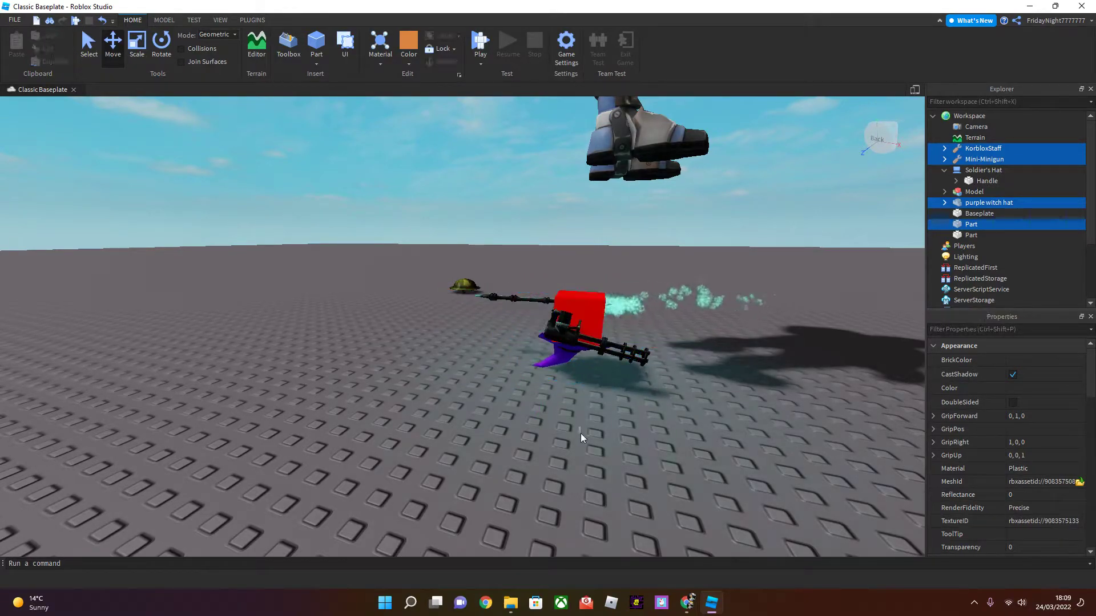
Lower the character model back to the ground at the flipped red block.
left_click(635, 173)
right_click_drag(634, 174, 639, 157)
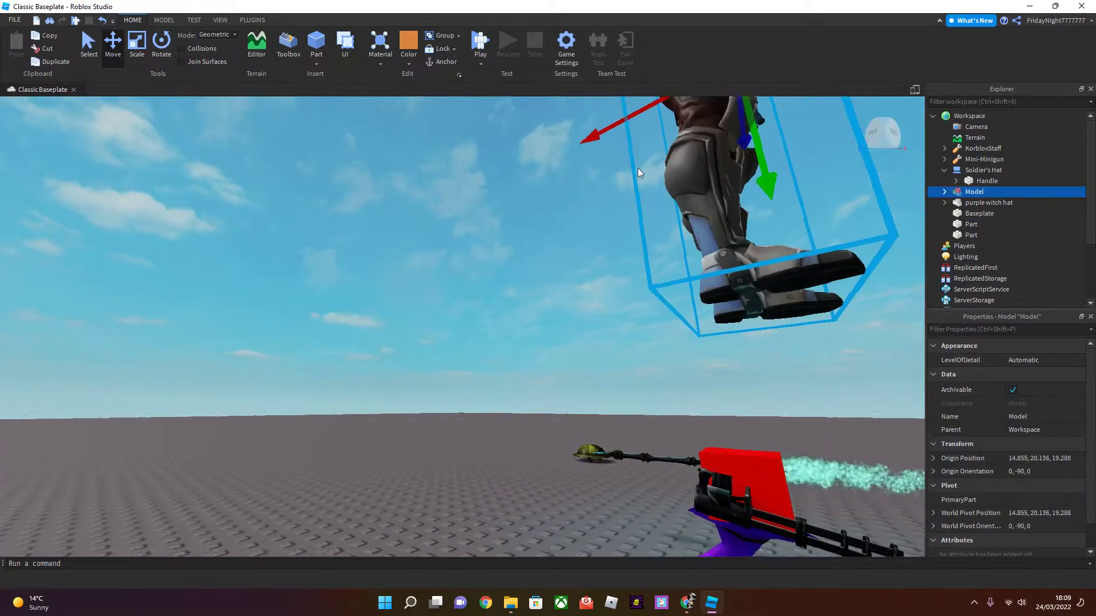
scroll(638, 168, "down", 2)
left_click_drag(638, 168, 647, 309)
scroll(647, 310, "up", 2)
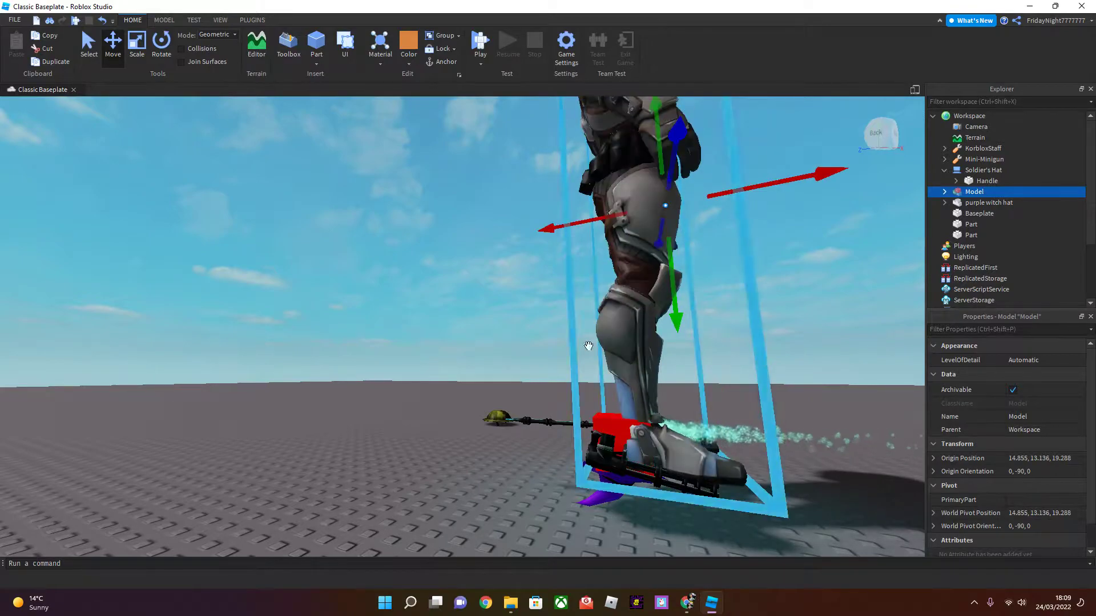
scroll(567, 420, "up", 2)
scroll(566, 420, "down", 2)
Move the red block out from between the hat and weapons to an open spot on the baseplate.
left_click(547, 416)
left_click(568, 403)
left_click(552, 388)
scroll(551, 389, "up", 2)
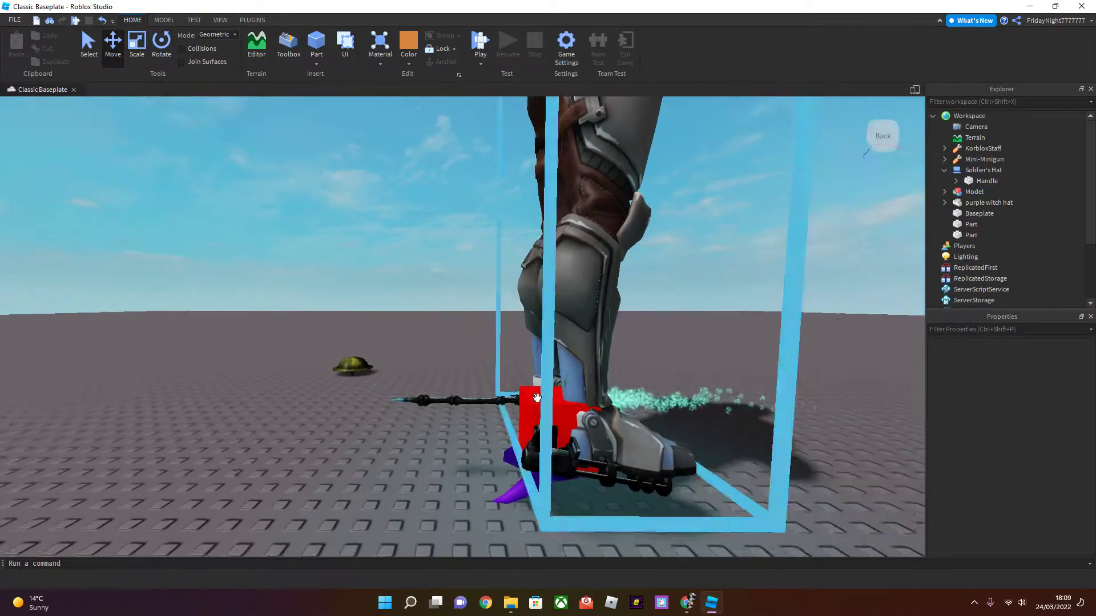
left_click(537, 398)
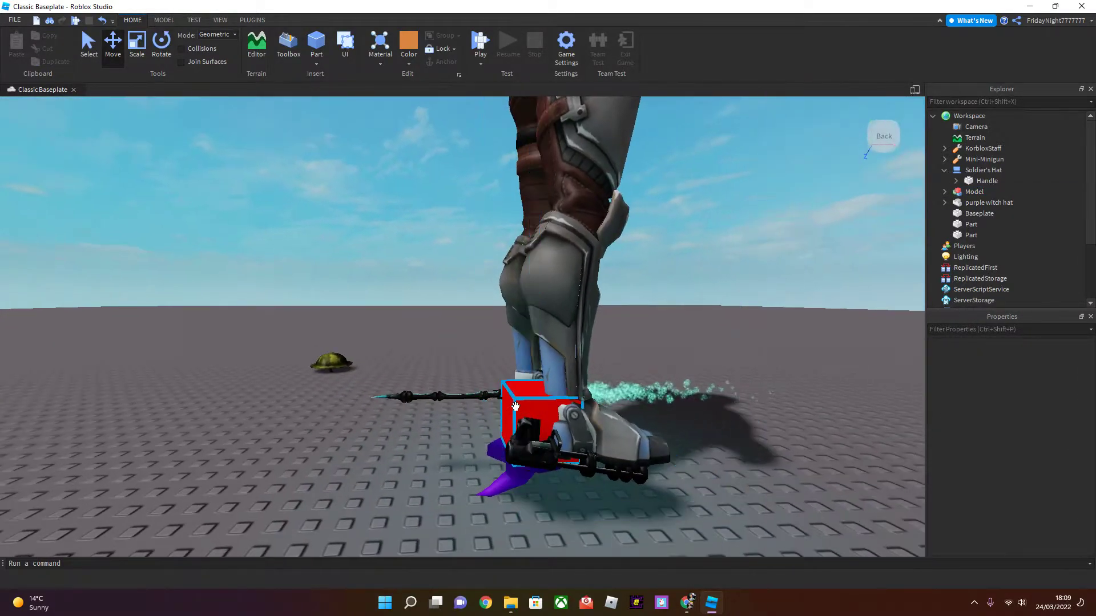
key("f")
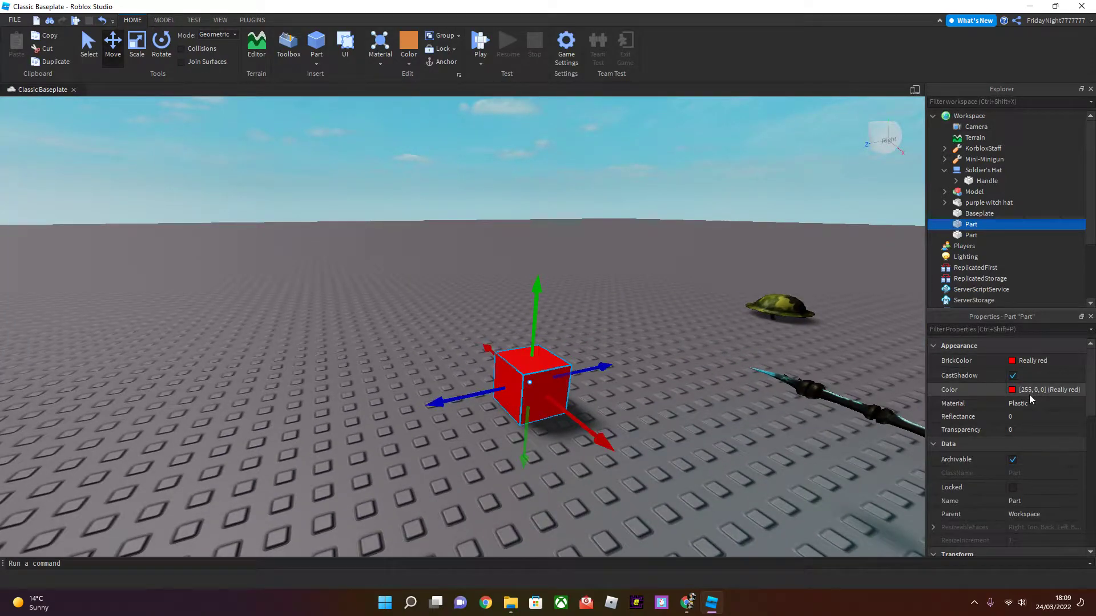
Set the red block's Transparency to 1.
left_click(1035, 432)
left_click(1053, 429)
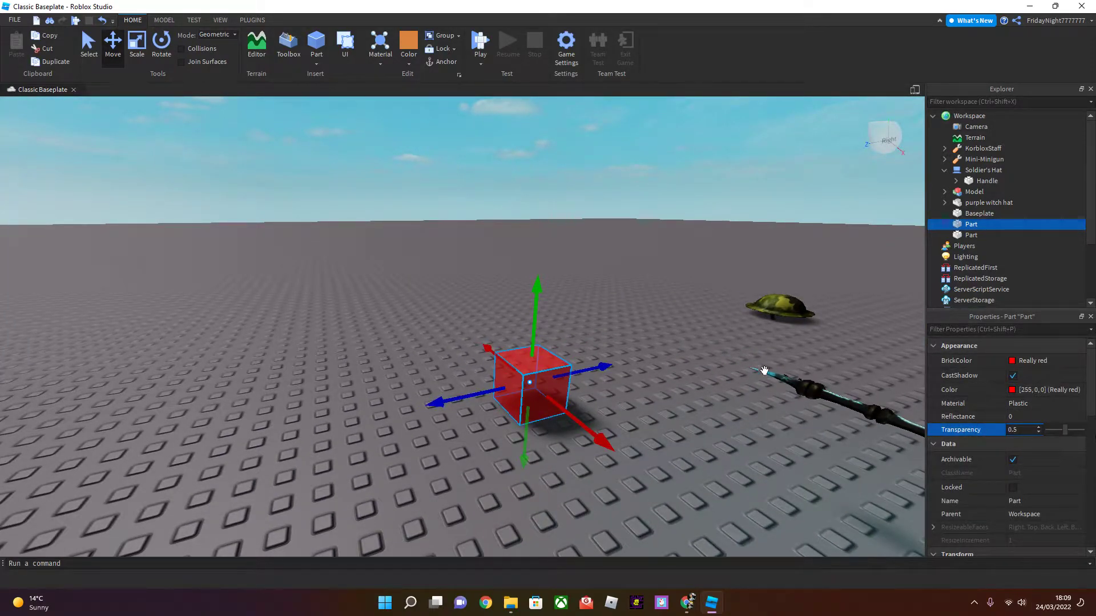
left_click(621, 374)
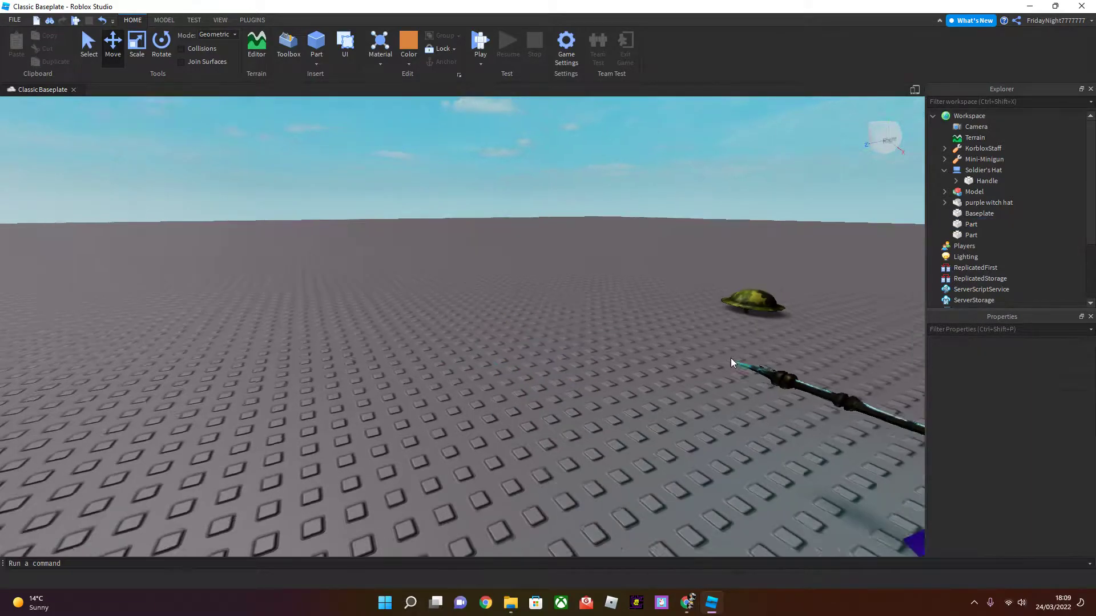
Set the witch hat upright on the ground beside the minigun and bring the Korblox staff closer to them.
right_click_drag(730, 358, 729, 360)
left_click_drag(729, 359, 680, 362)
left_click(651, 369)
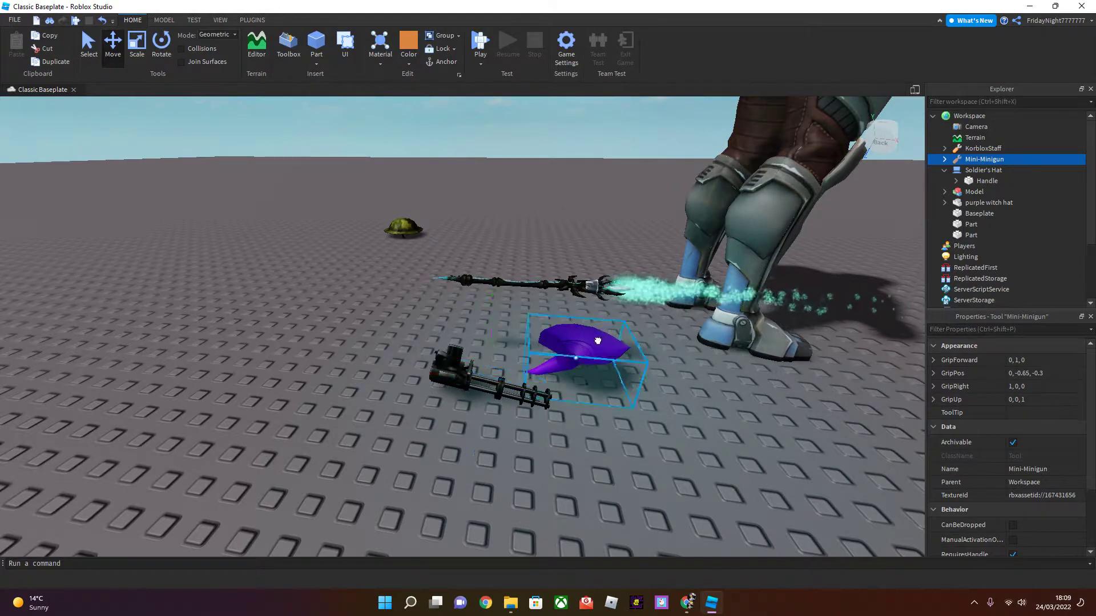
left_click_drag(599, 340, 632, 378)
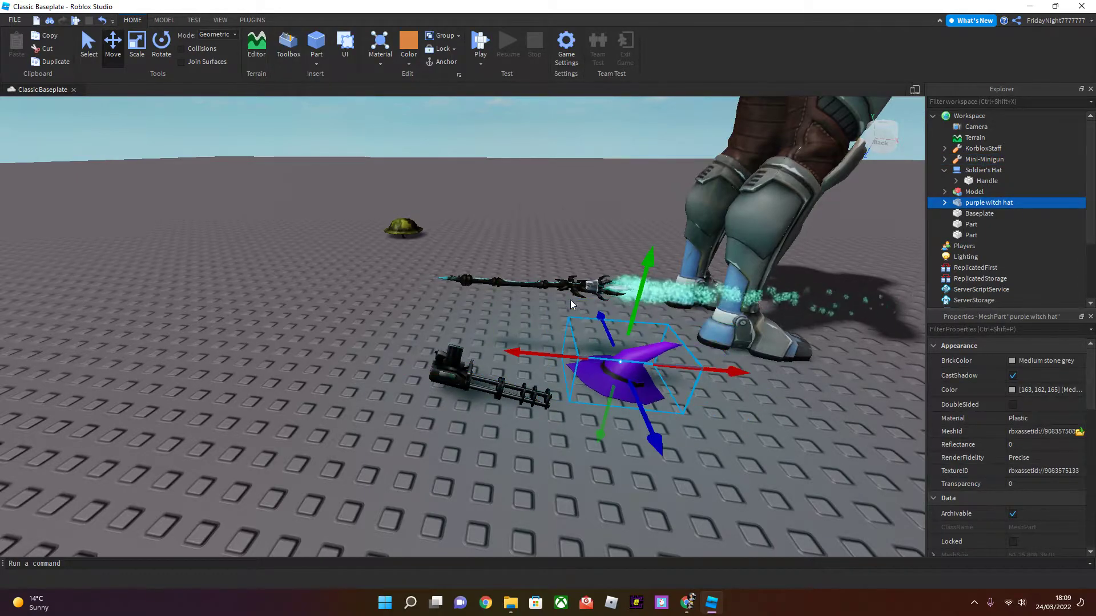
left_click_drag(571, 288, 571, 297)
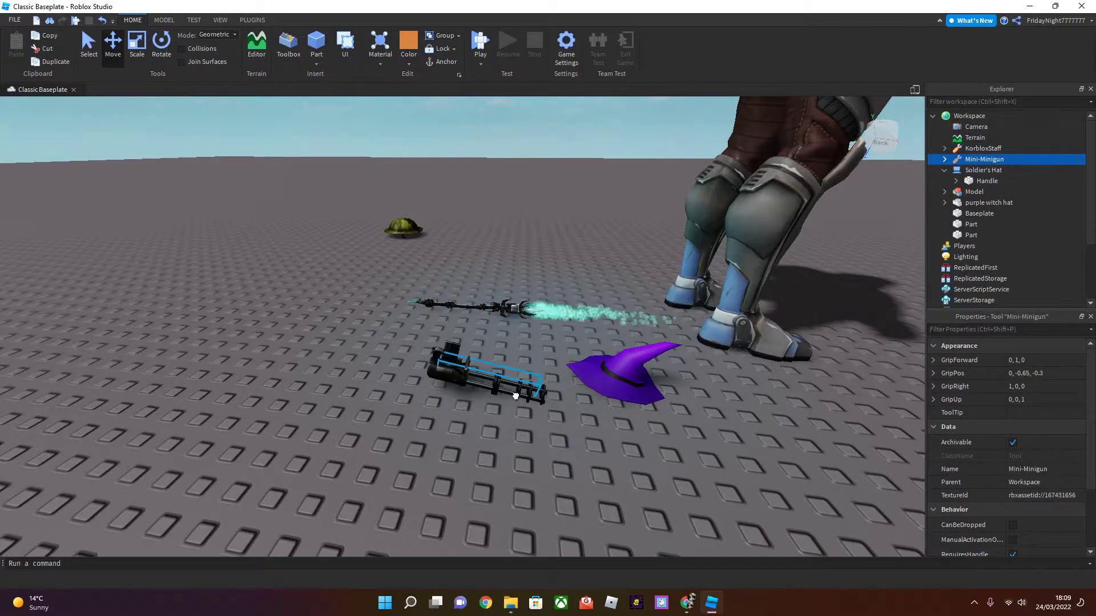
left_click(588, 458)
Select the two invisible blocks and set their Transparency to 0.
right_click_drag(553, 344, 581, 355)
scroll(553, 345, "down", 3)
scroll(581, 355, "up", 3)
left_click_drag(582, 355, 533, 429)
scroll(532, 428, "up", 4)
right_click_drag(532, 430, 533, 429)
left_click_drag(533, 429, 533, 430)
right_click_drag(533, 429, 533, 429)
left_click_drag(533, 429, 533, 429)
right_click_drag(533, 429, 578, 402)
scroll(547, 424, "up", 5)
key("ctrl+z")
left_click_drag(429, 188, 534, 248)
right_click_drag(512, 299, 516, 301)
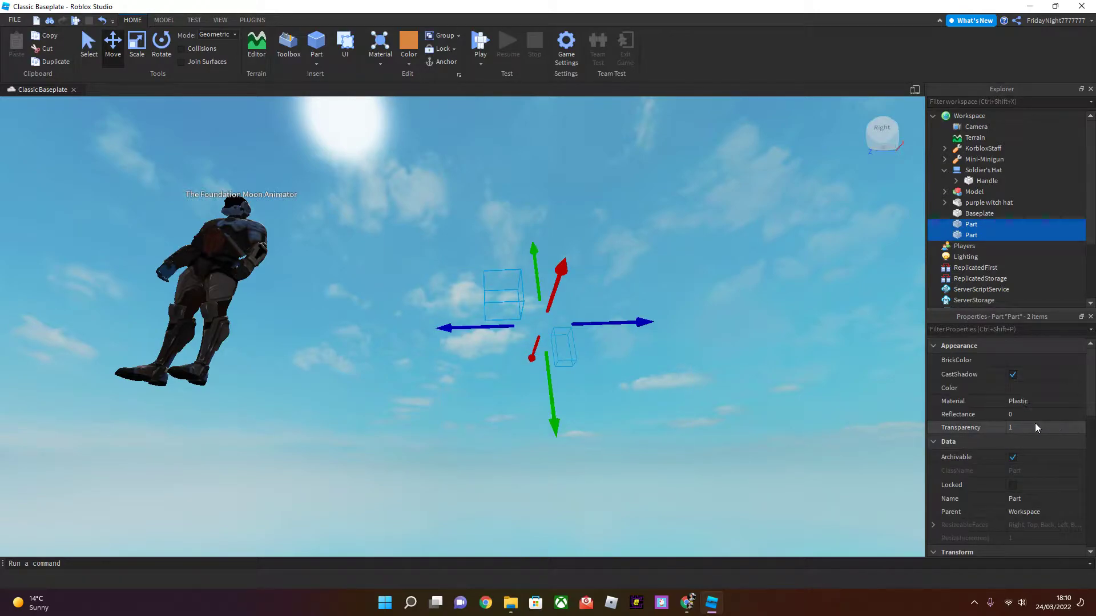
left_click(596, 489)
right_click_drag(596, 488, 595, 488)
right_click_drag(582, 371, 582, 371)
Move the red block across the baseplate next to the orange block.
key("s")
key("a")
right_click_drag(449, 276, 451, 278)
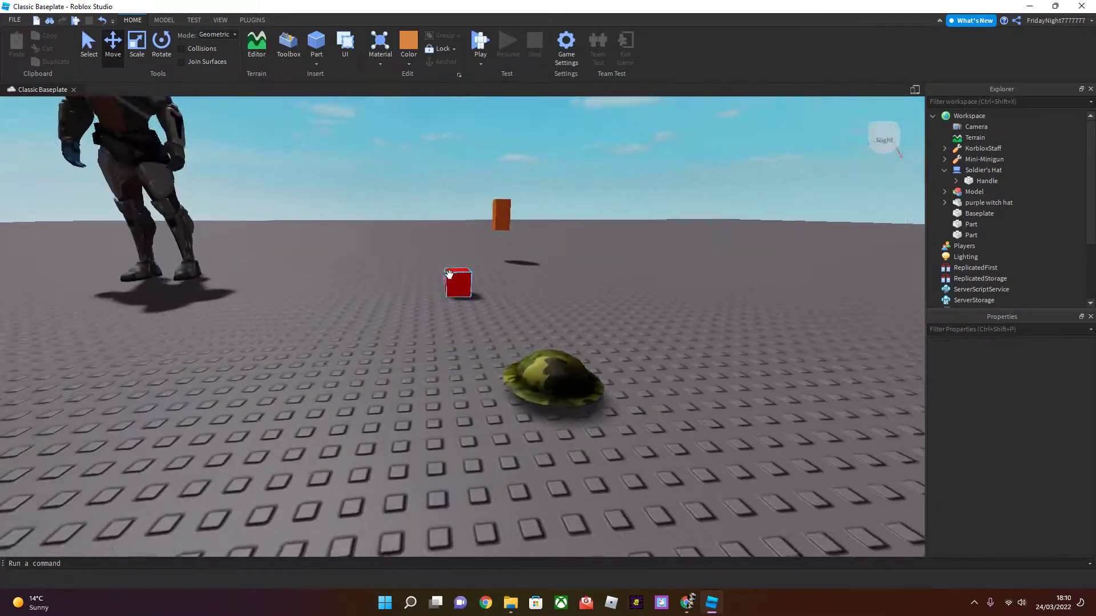
key("w")
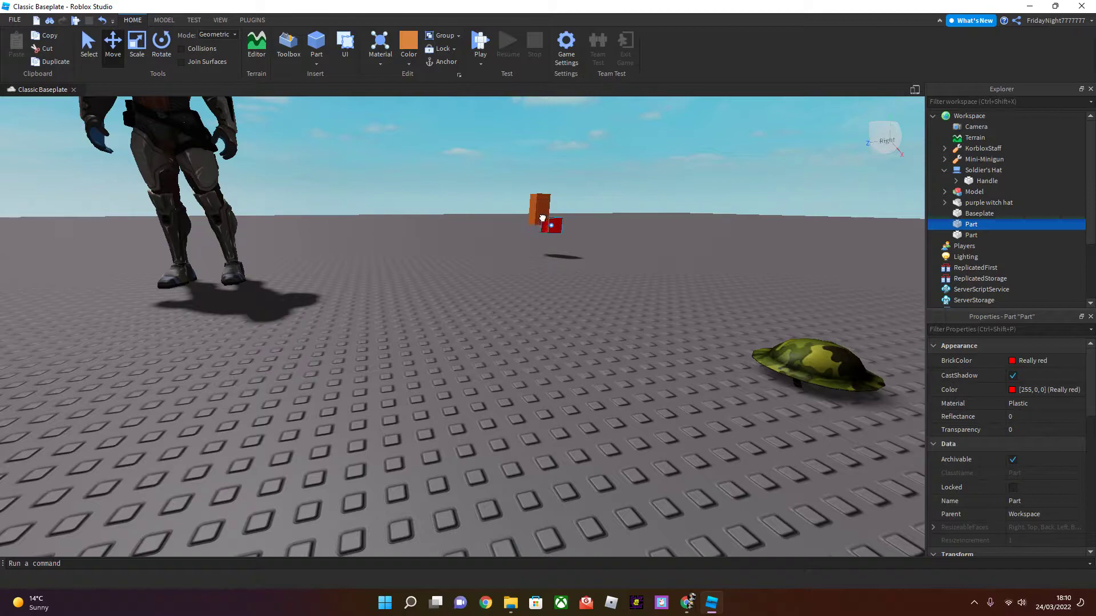
key("w")
Select the orange and red blocks together and move them down beneath the baseplate.
left_click_drag(532, 209, 557, 265)
right_click_drag(557, 264, 557, 264)
left_click_drag(558, 264, 572, 284)
key("w")
key("d")
left_click(599, 423)
key("d")
right_click_drag(599, 423, 599, 427)
key("w")
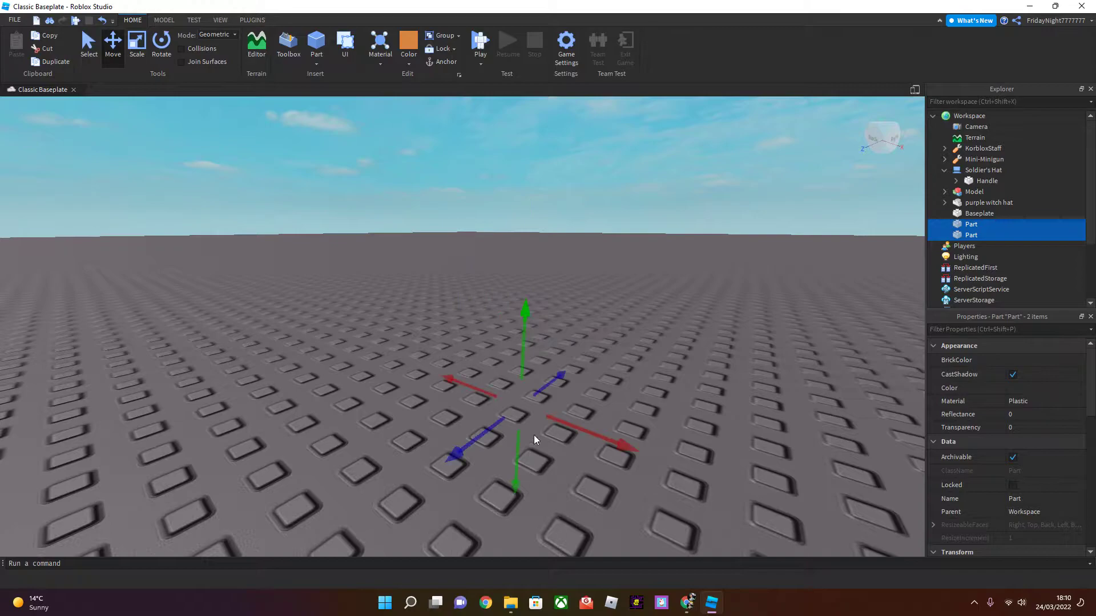
Reposition the red block near the orange block in the space beneath the baseplate.
left_click(584, 341)
right_click_drag(585, 341, 590, 351)
left_click(614, 374)
left_click_drag(614, 374, 585, 335)
right_click_drag(584, 335, 585, 335)
left_click_drag(584, 335, 585, 337)
right_click_drag(585, 335, 585, 336)
key("s")
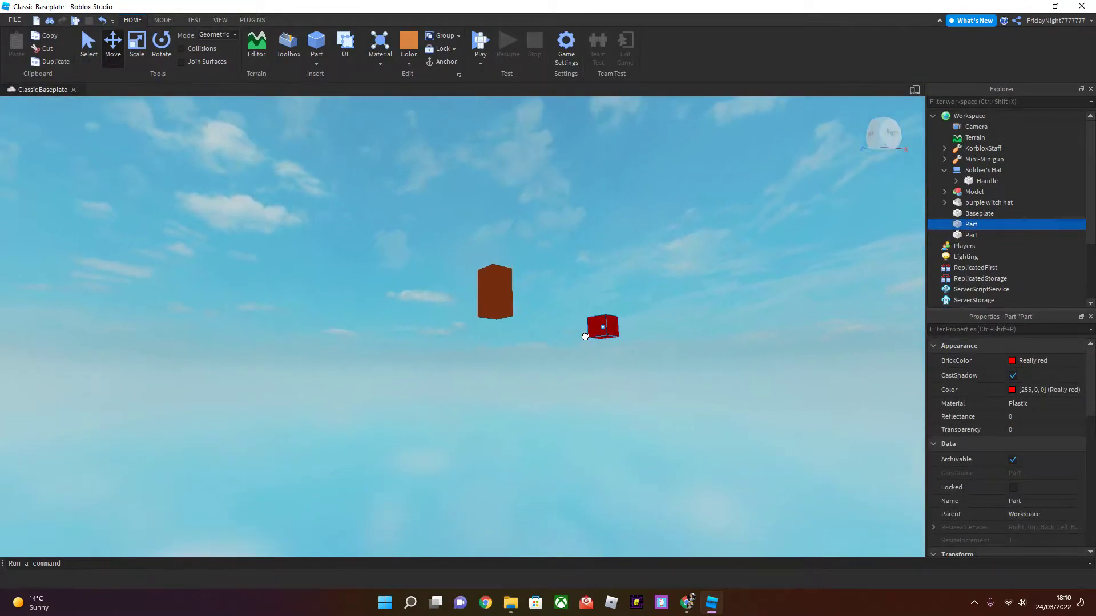
left_click_drag(585, 337, 585, 337)
right_click_drag(585, 337, 586, 337)
left_click_drag(586, 336, 585, 336)
right_click_drag(585, 337, 585, 337)
left_click_drag(585, 336, 586, 336)
right_click_drag(585, 336, 585, 337)
left_click_drag(585, 336, 577, 360)
right_click_drag(585, 336, 576, 360)
Shift the orange block sideways beneath the baseplate, away from the red block.
key("w")
left_click_drag(576, 360, 609, 422)
right_click_drag(572, 441, 609, 422)
left_click_drag(609, 421, 598, 432)
right_click_drag(609, 421, 512, 403)
key("a")
left_click_drag(490, 306, 791, 243)
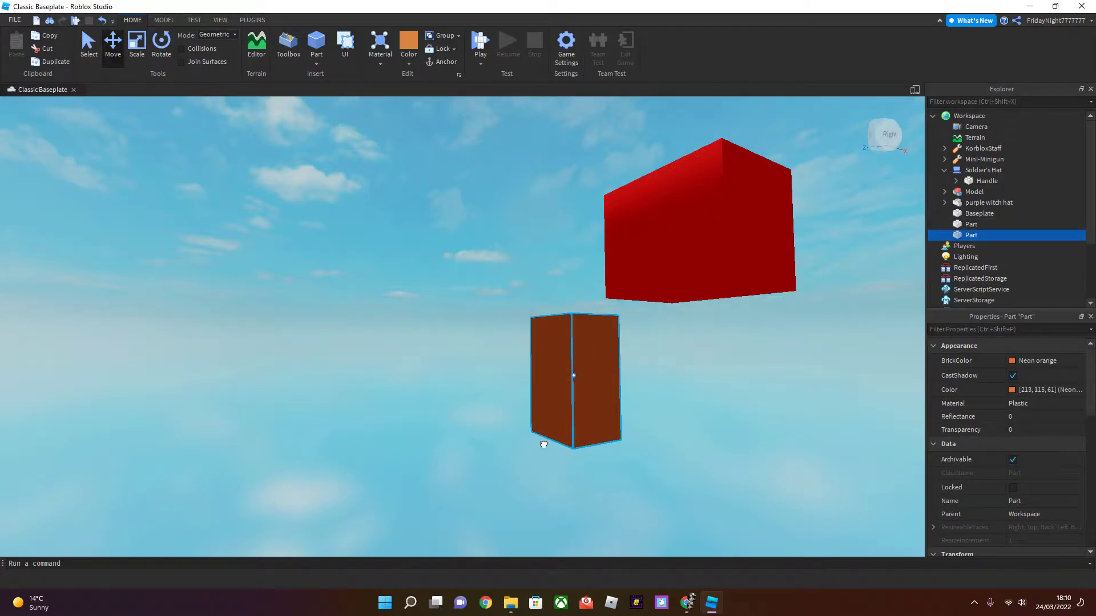
key("d")
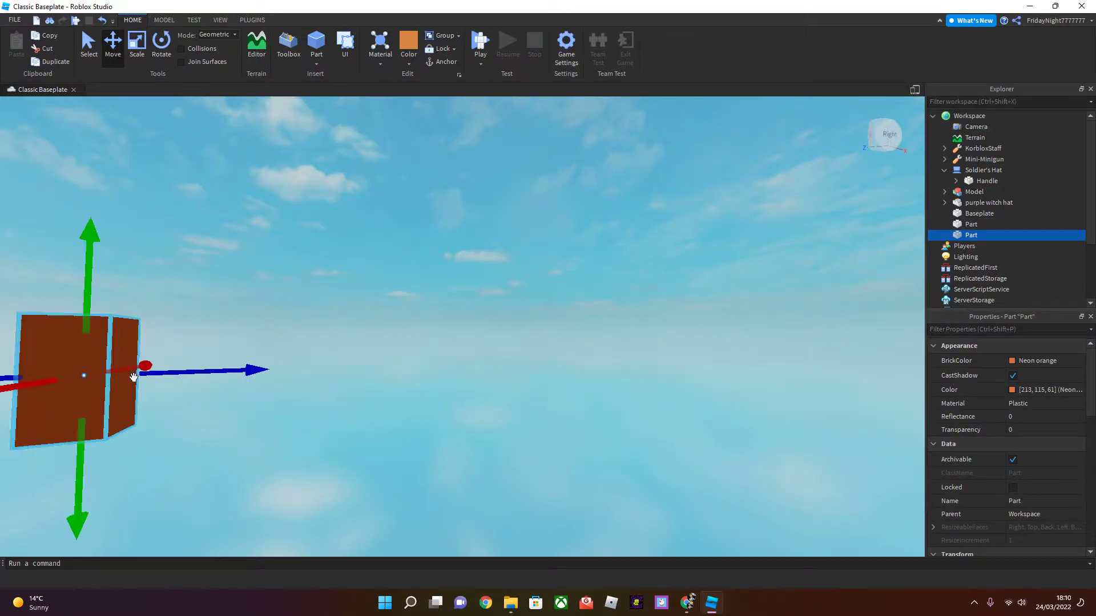
left_click_drag(186, 373, 343, 425)
left_click(369, 441)
Place the red block against the side of the orange block.
key("a")
right_click_drag(370, 441, 457, 449)
key("d")
left_click_drag(690, 228, 189, 395)
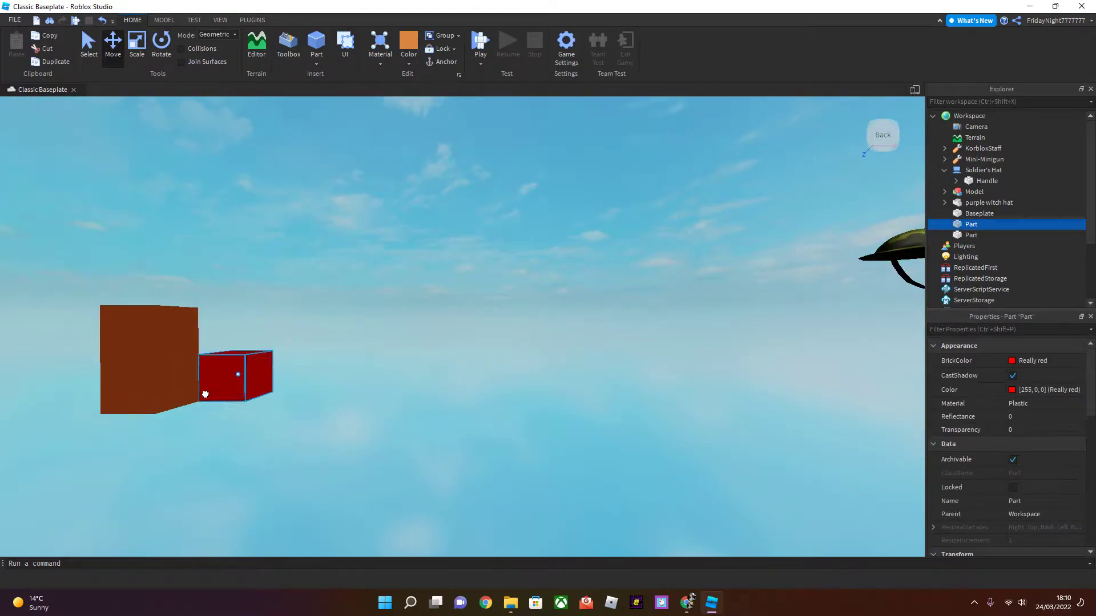
Bring the soldier's hat from the top of the baseplate down to the space beneath it.
key("a")
right_click_drag(446, 443, 438, 313)
key("e")
key("w")
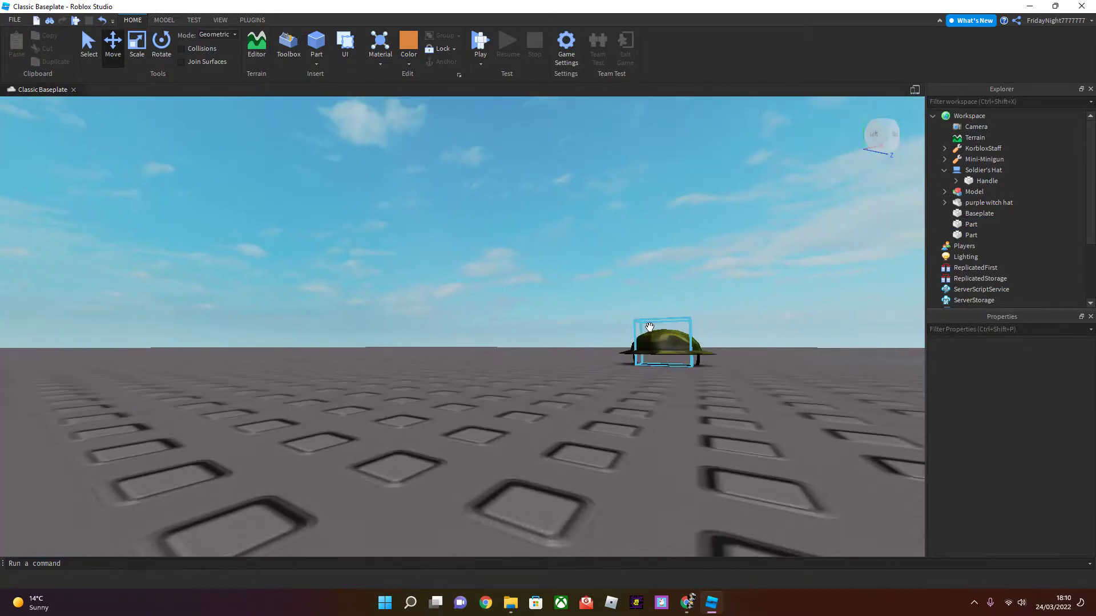
left_click_drag(657, 342, 667, 351)
right_click_drag(666, 351, 666, 351)
left_click_drag(666, 351, 668, 350)
right_click_drag(666, 351, 668, 350)
left_click_drag(668, 351, 667, 350)
right_click_drag(668, 350, 666, 350)
left_click_drag(666, 350, 667, 351)
right_click_drag(666, 351, 667, 351)
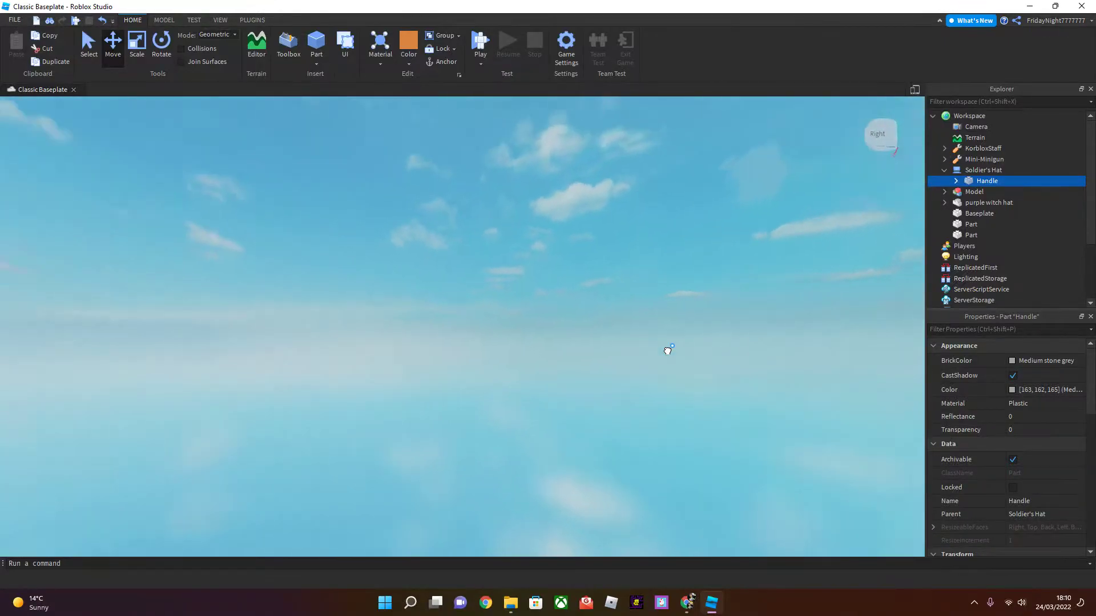
left_click_drag(668, 350, 666, 350)
right_click_drag(667, 351, 666, 351)
left_click_drag(666, 350, 667, 350)
right_click_drag(666, 351, 667, 350)
left_click_drag(668, 351, 667, 350)
right_click_drag(667, 350, 667, 351)
key("d")
Place the soldier's hat on top of the orange block.
left_click_drag(668, 350, 533, 280)
key("d")
right_click_drag(533, 279, 534, 279)
left_click_drag(616, 276, 707, 297)
left_click(758, 356)
Place the minigun against the side of the orange block under the soldier's hat.
right_click_drag(758, 356, 758, 356)
left_click_drag(595, 295, 729, 273)
left_click(761, 317)
right_click_drag(746, 337, 746, 338)
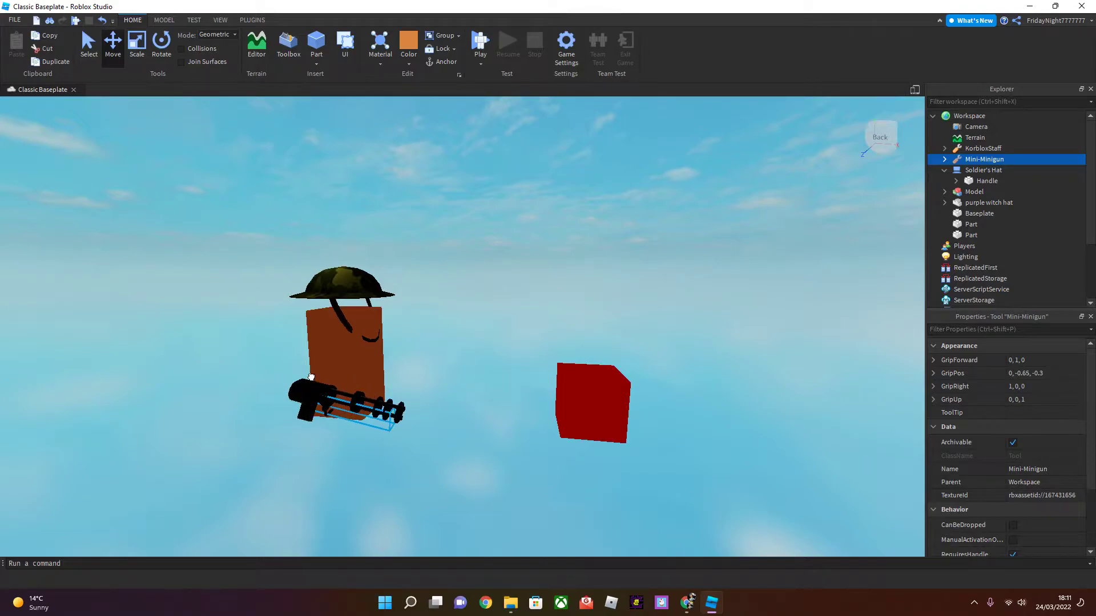
left_click(560, 349)
Move the red block closer to the armed orange block.
right_click_drag(561, 349, 561, 349)
left_click_drag(584, 377, 533, 433)
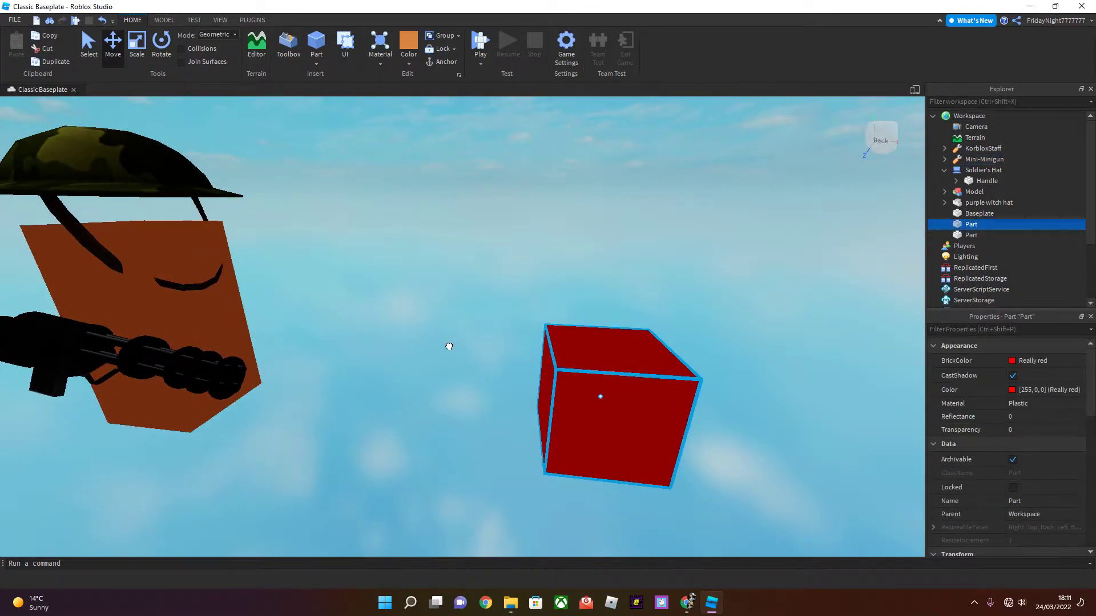
left_click_drag(660, 397, 442, 346)
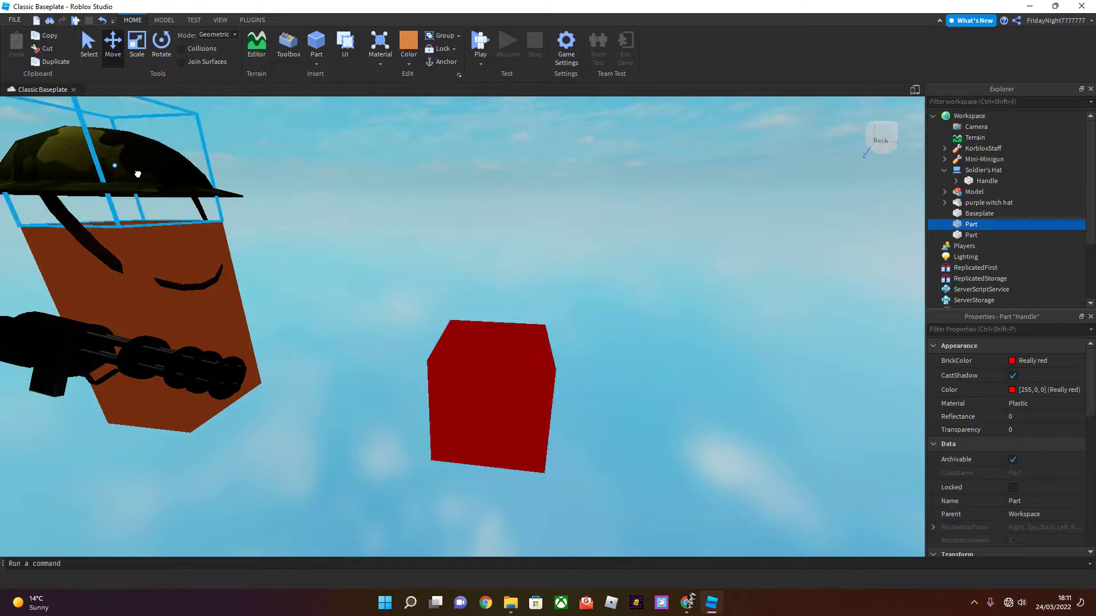
Adjust the soldier's hat so it is centred on top of the orange block.
left_click_drag(143, 236, 133, 269)
left_click(313, 265)
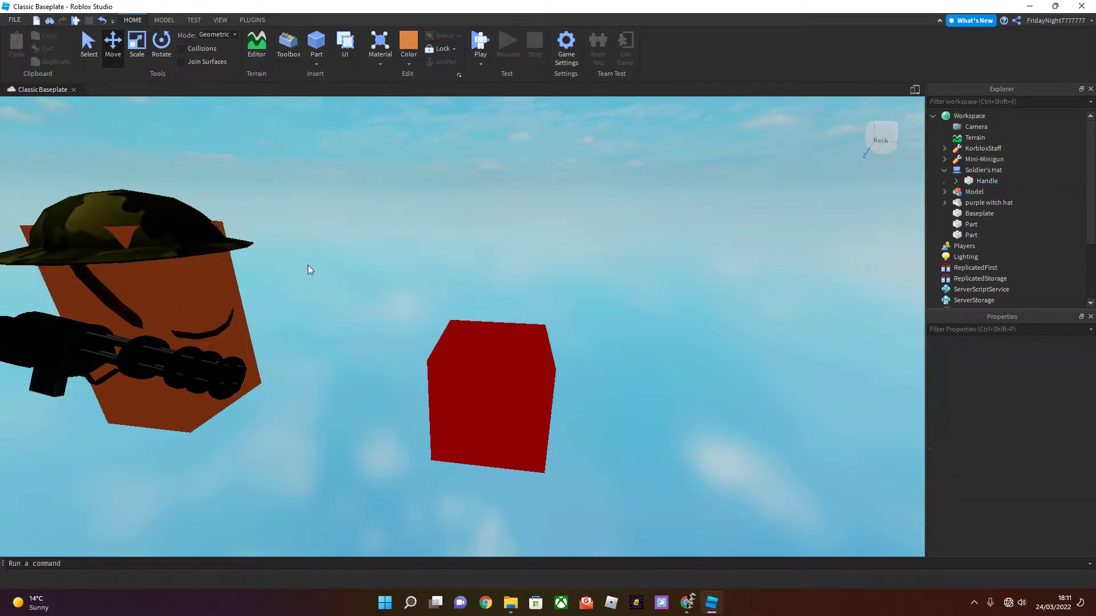
right_click_drag(313, 265, 281, 249)
left_click_drag(217, 279, 203, 265)
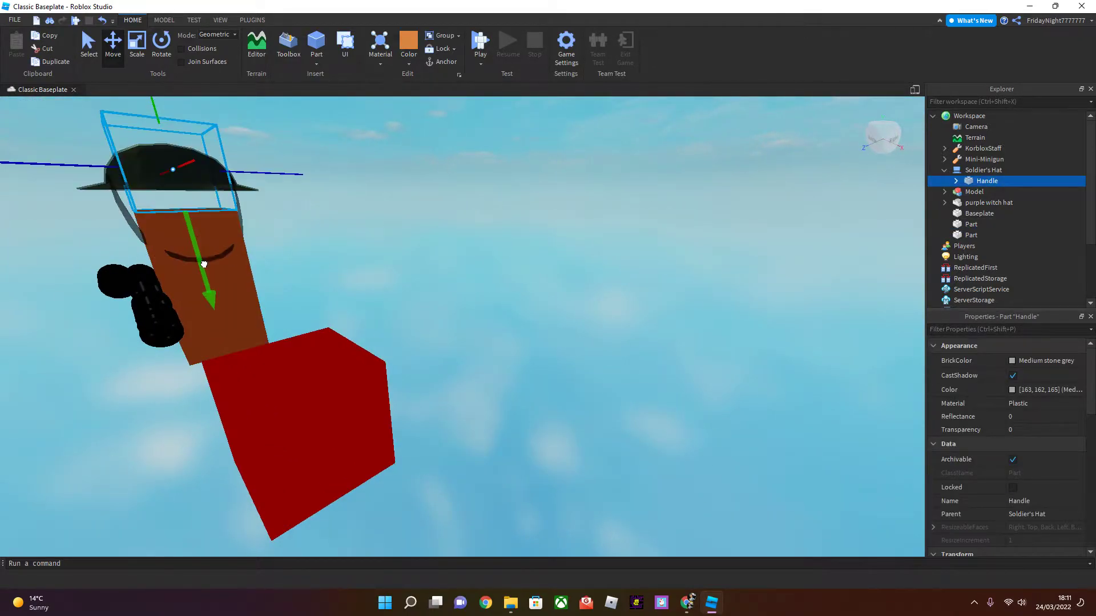
left_click_drag(277, 272, 268, 286)
left_click(386, 297)
right_click_drag(386, 297, 387, 298)
Fetch the Korblox staff and witch hat, and place the witch hat on top of the red block.
left_click_drag(416, 219, 532, 264)
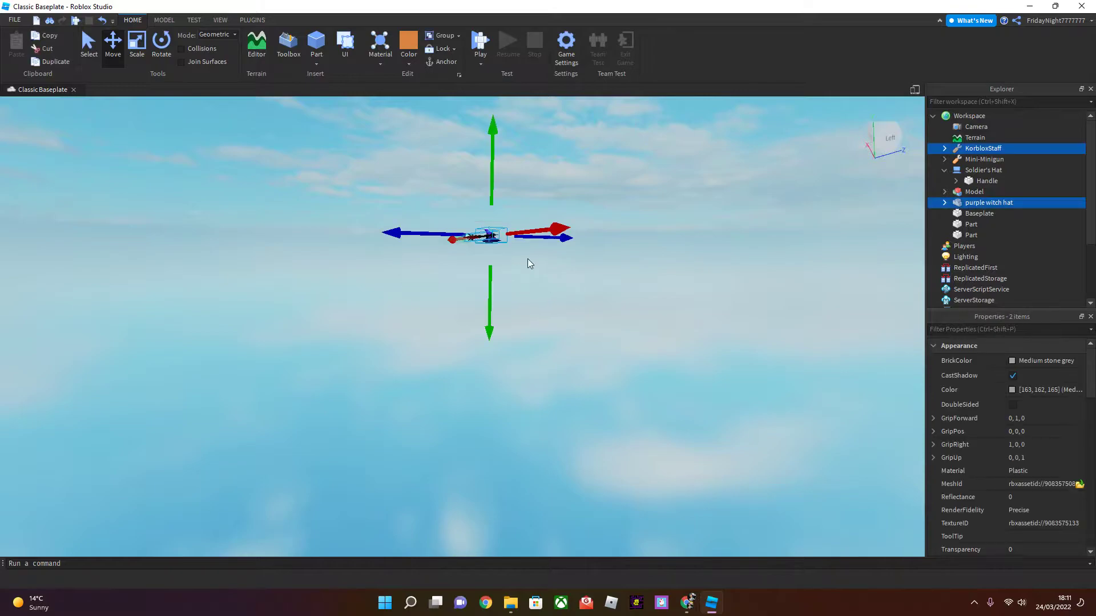
left_click(560, 272)
right_click_drag(560, 272, 574, 221)
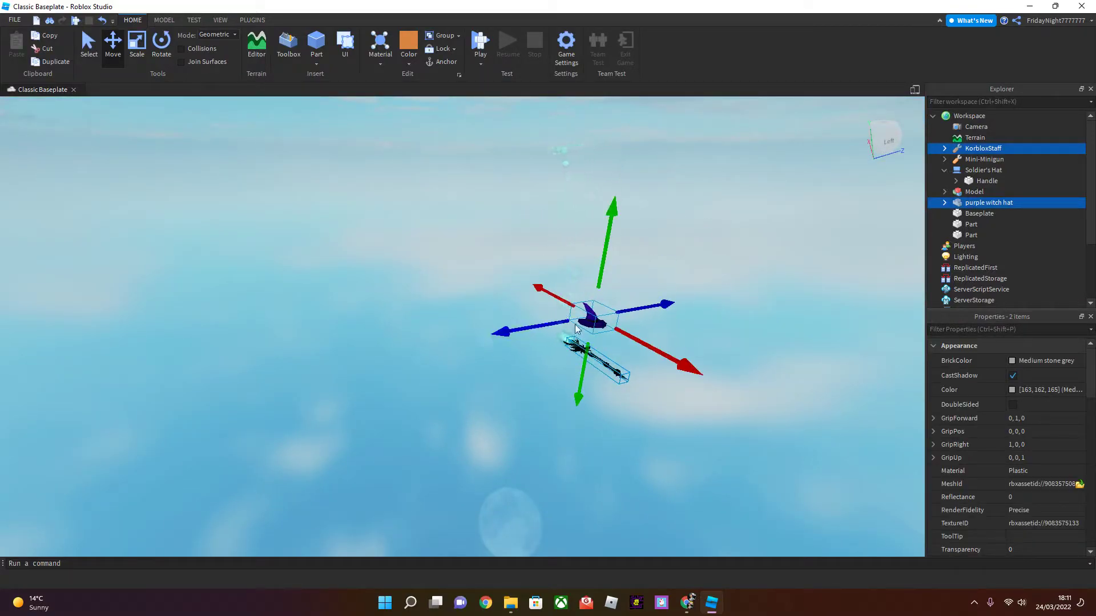
right_click_drag(549, 320, 449, 273)
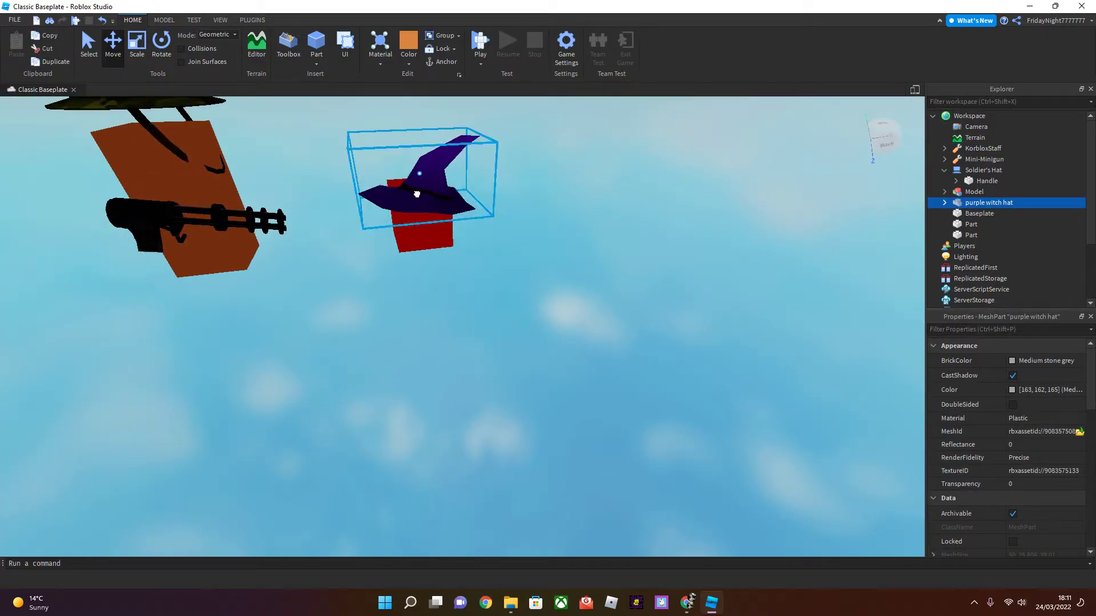
left_click(571, 265)
Place the Korblox staff along the side of the red block, pointing toward the orange block.
right_click_drag(571, 266, 624, 291)
left_click(583, 275)
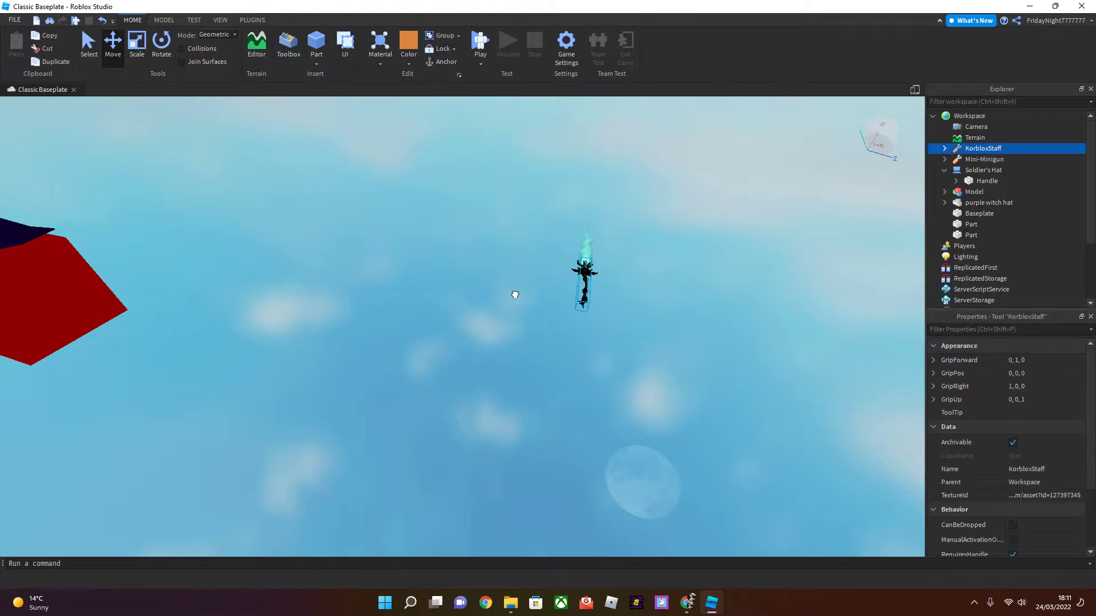
right_click_drag(528, 291, 491, 290)
key("ctrl+t")
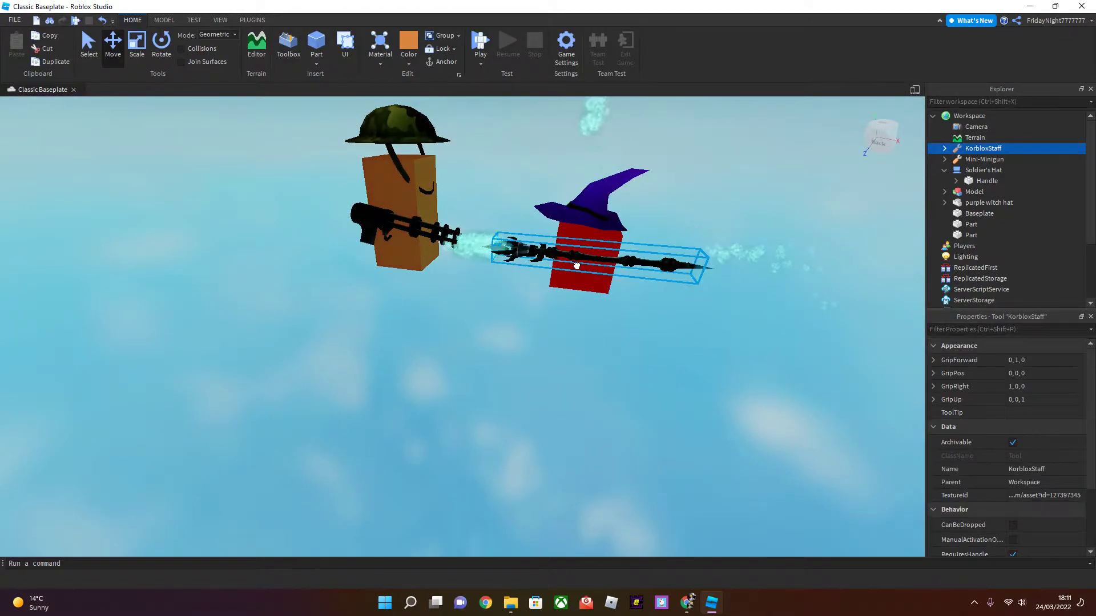
left_click(636, 293)
Group the red block, purple witch hat and Korblox staff into a single model.
middle_click_drag(495, 179, 580, 187)
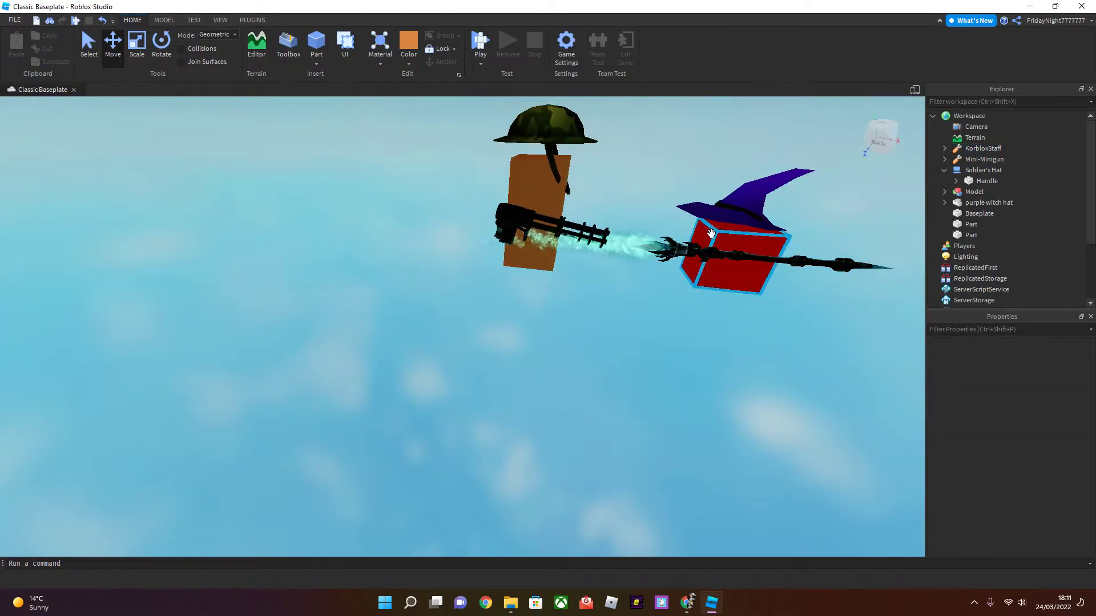
left_click_drag(755, 236, 763, 267)
mouse_move(821, 238)
left_mouse_down()
mouse_move(798, 240)
mouse_move(810, 239)
left_mouse_up()
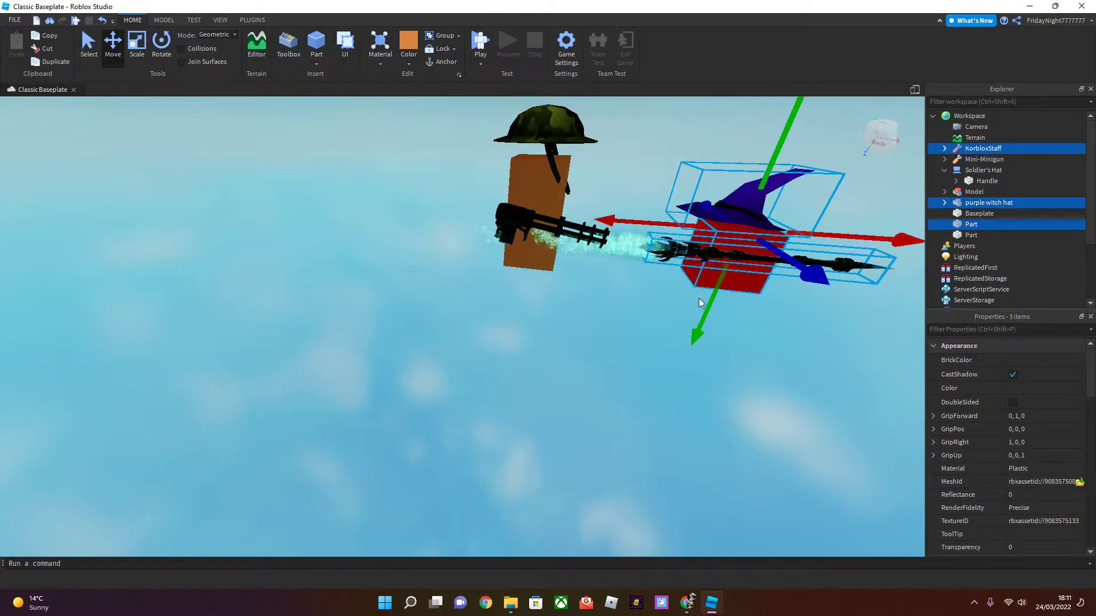
key("ctrl+g")
left_click(617, 322)
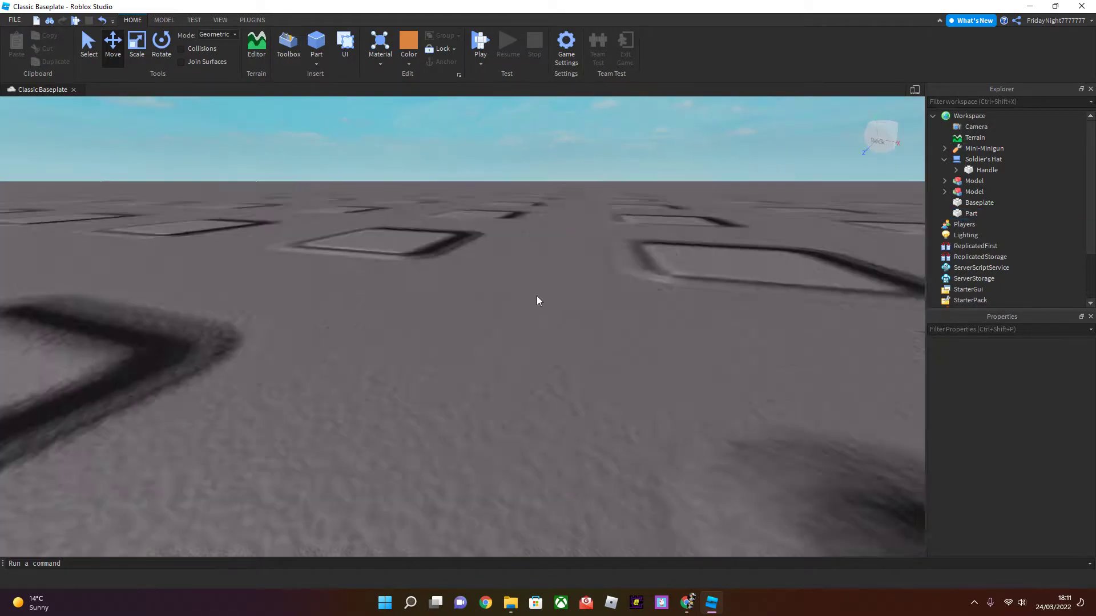
Group the orange block, soldier's hat handle and Mini-Minigun into a single model.
scroll(537, 295, "down", 2)
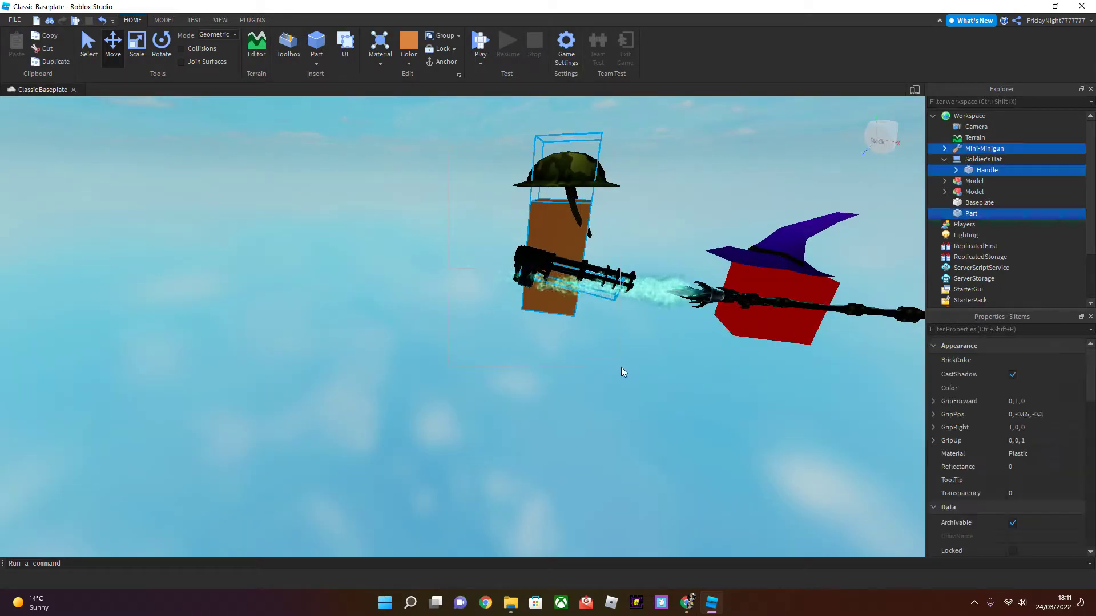
left_click_drag(621, 367, 621, 368)
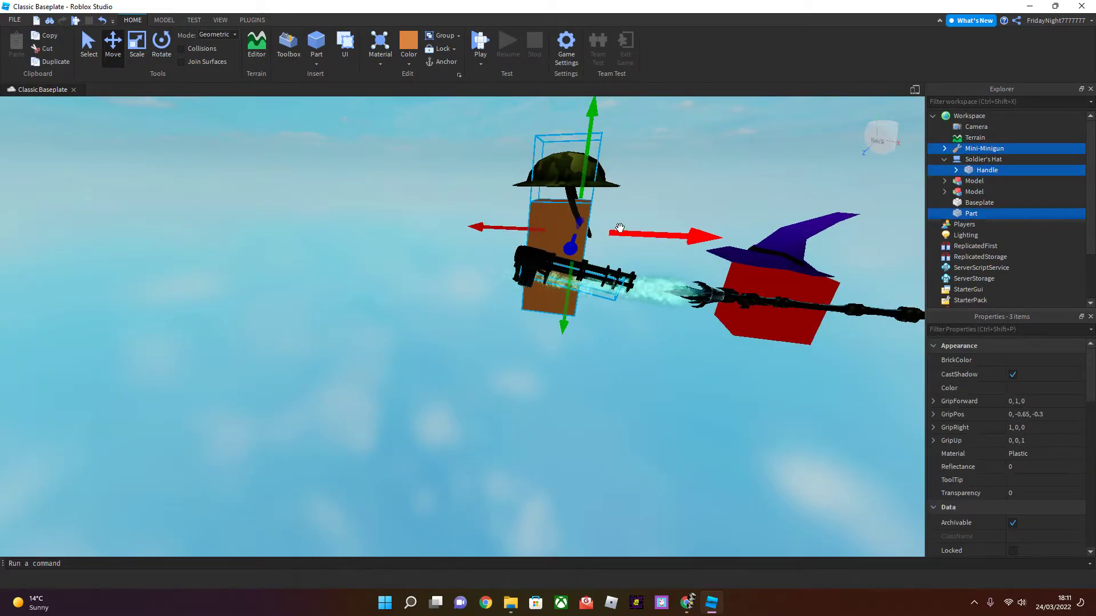
left_click_drag(628, 237, 623, 282)
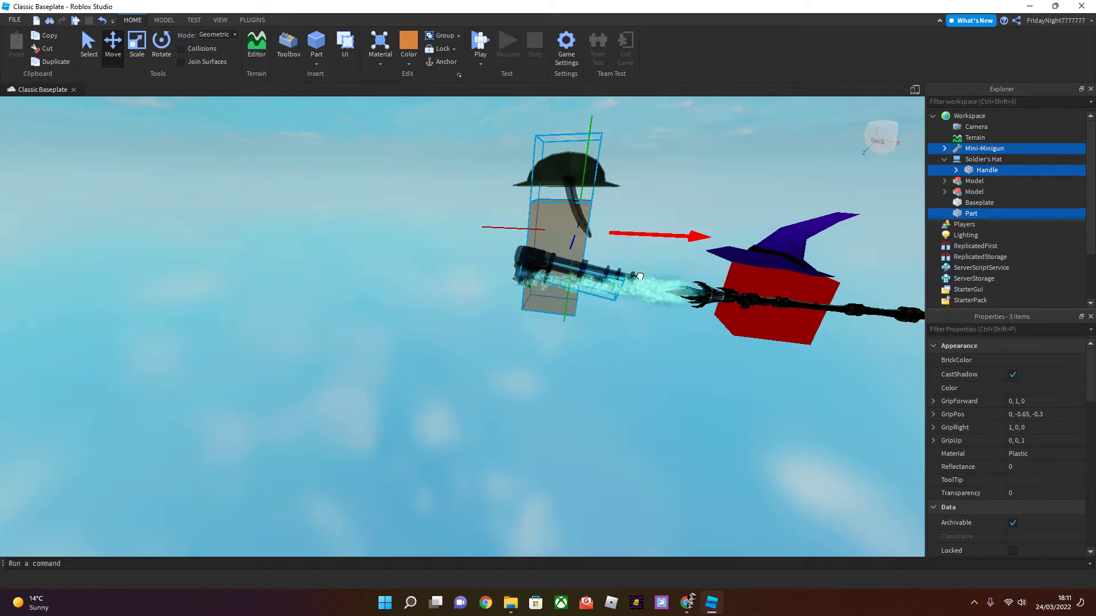
key("ctrl+g")
left_click(606, 332)
Bring both grouped block figures down onto the baseplate and shift the orange figure beside the red one.
scroll(606, 327, "down", 2)
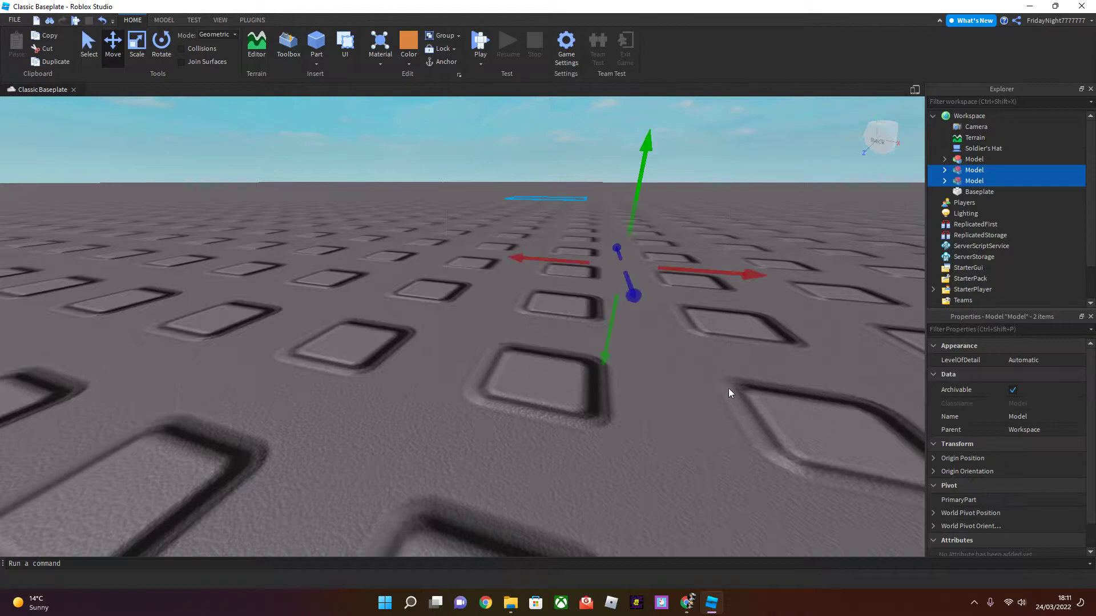
scroll(630, 207, "down", 3)
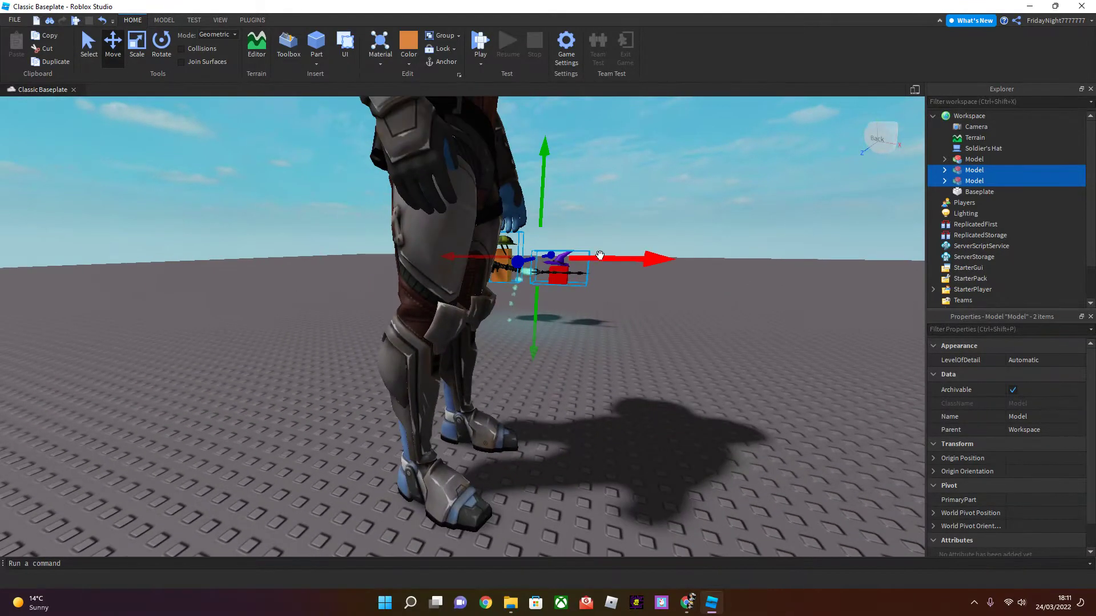
left_click_drag(568, 276, 612, 304)
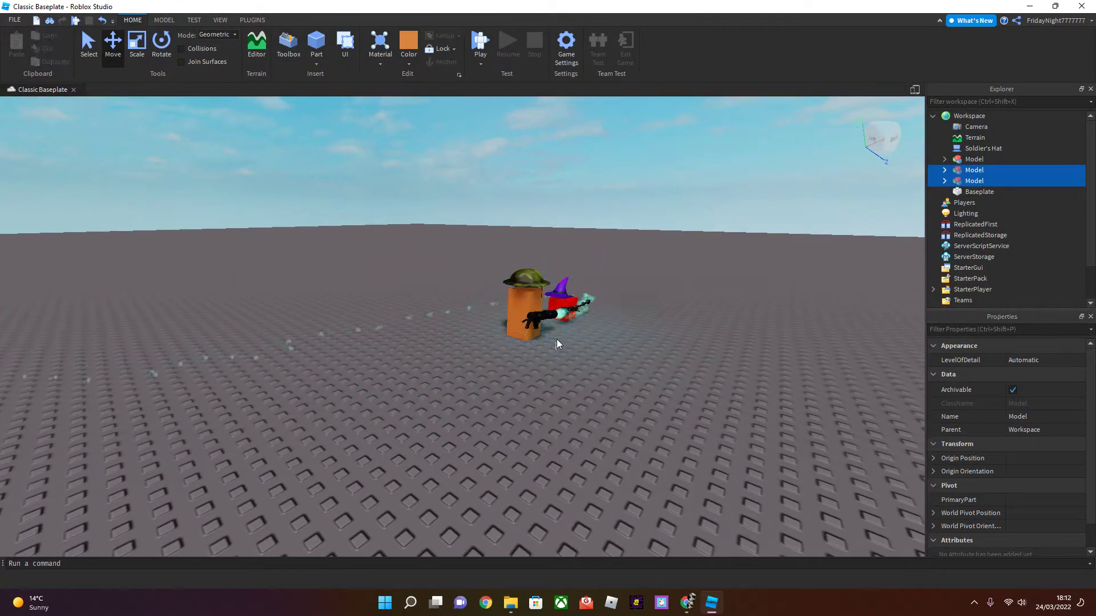
left_click_drag(523, 336, 525, 303)
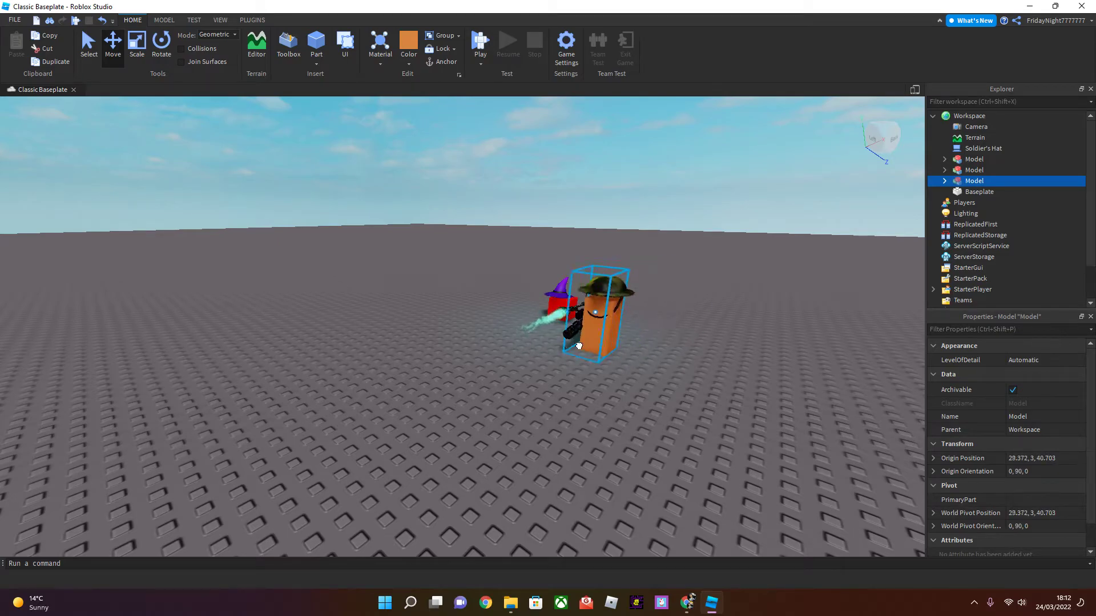
left_click(602, 351)
Move the large armoured character across the baseplate, away from the two block figures.
right_click_drag(602, 352, 457, 340)
scroll(547, 388, "down", 3)
mouse_move(435, 395)
left_mouse_down()
mouse_move(502, 372)
mouse_move(615, 392)
mouse_move(482, 379)
mouse_move(579, 401)
mouse_move(475, 365)
mouse_move(494, 356)
mouse_move(465, 381)
mouse_move(427, 378)
left_mouse_up()
scroll(615, 392, "down", 5)
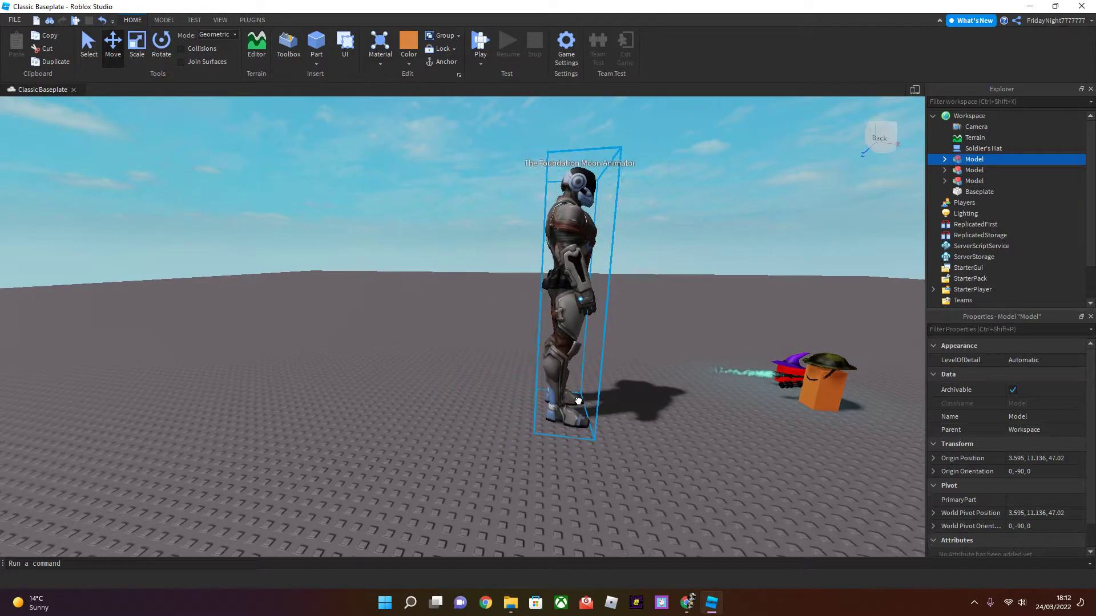
scroll(514, 379, "down", 2)
scroll(485, 361, "up", 3)
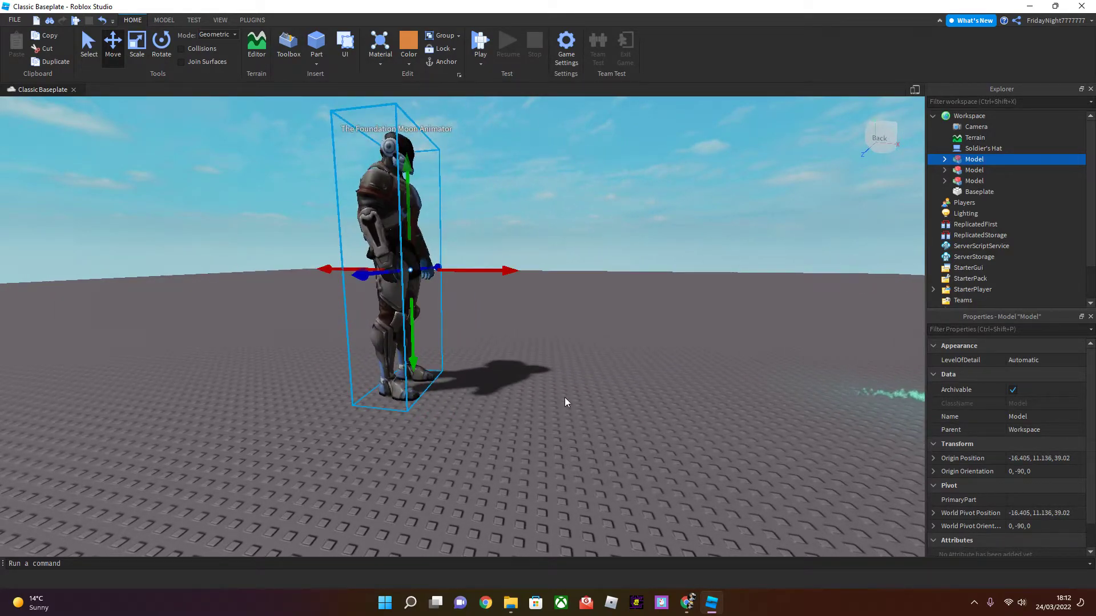
left_click(567, 398)
right_click_drag(567, 398, 568, 400)
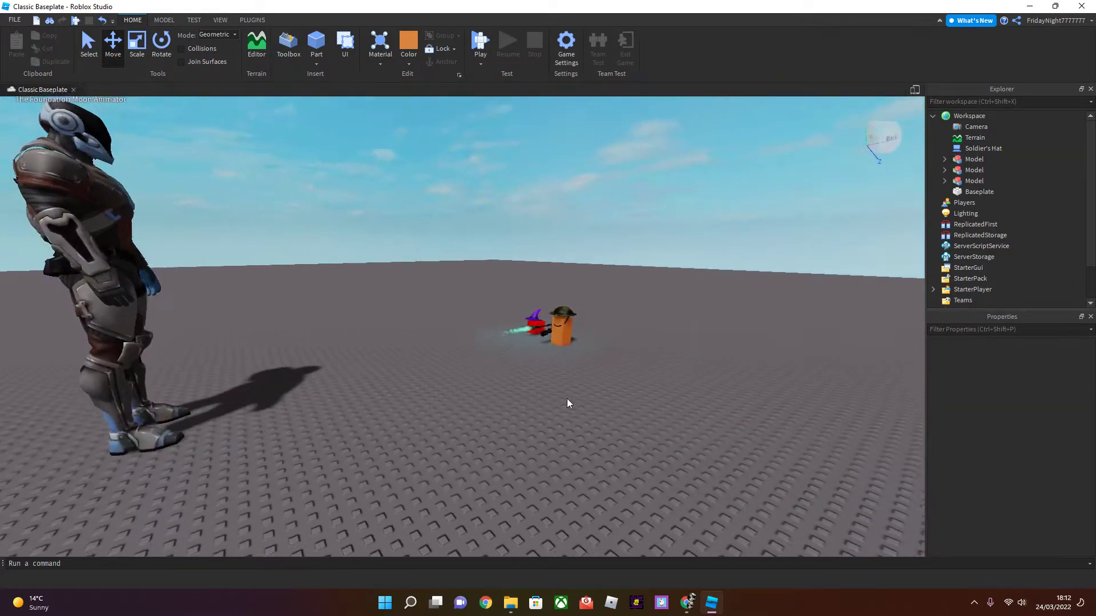
Reposition the two block figures so the red witch figure stands apart from the orange soldier.
scroll(551, 325, "up", 4)
left_click_drag(587, 326, 626, 320)
scroll(551, 337, "up", 5)
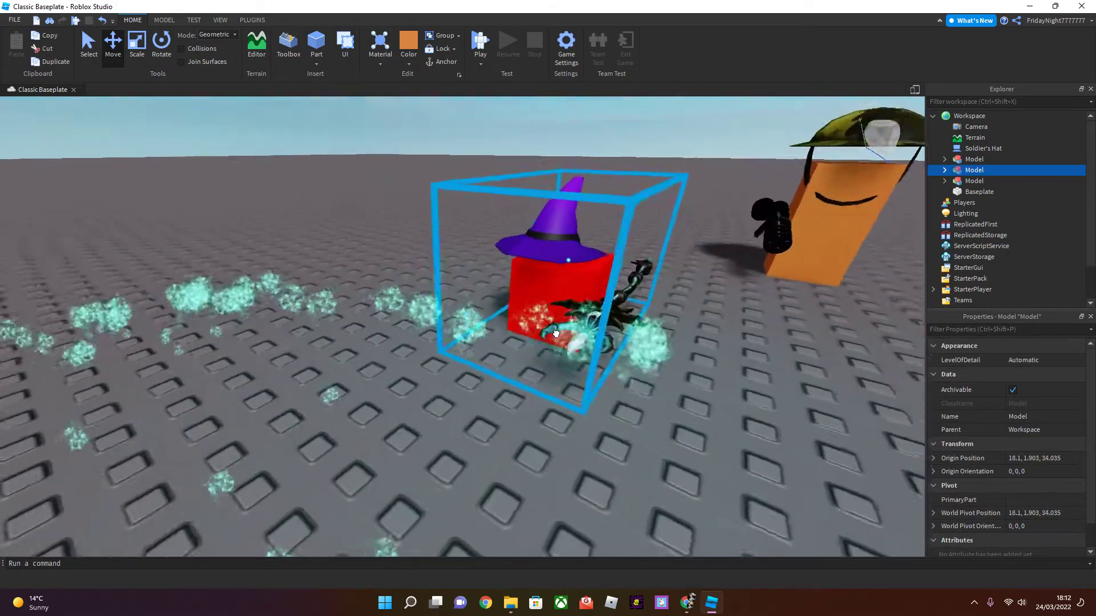
scroll(588, 328, "down", 4)
left_click(583, 394)
Drag the armoured character past both block figures and set it down on the side the staff points to.
right_click_drag(583, 394, 475, 358)
scroll(508, 358, "down", 3)
left_click_drag(474, 357, 976, 425)
scroll(645, 479, "up", 2)
scroll(536, 485, "down", 5)
scroll(649, 425, "up", 4)
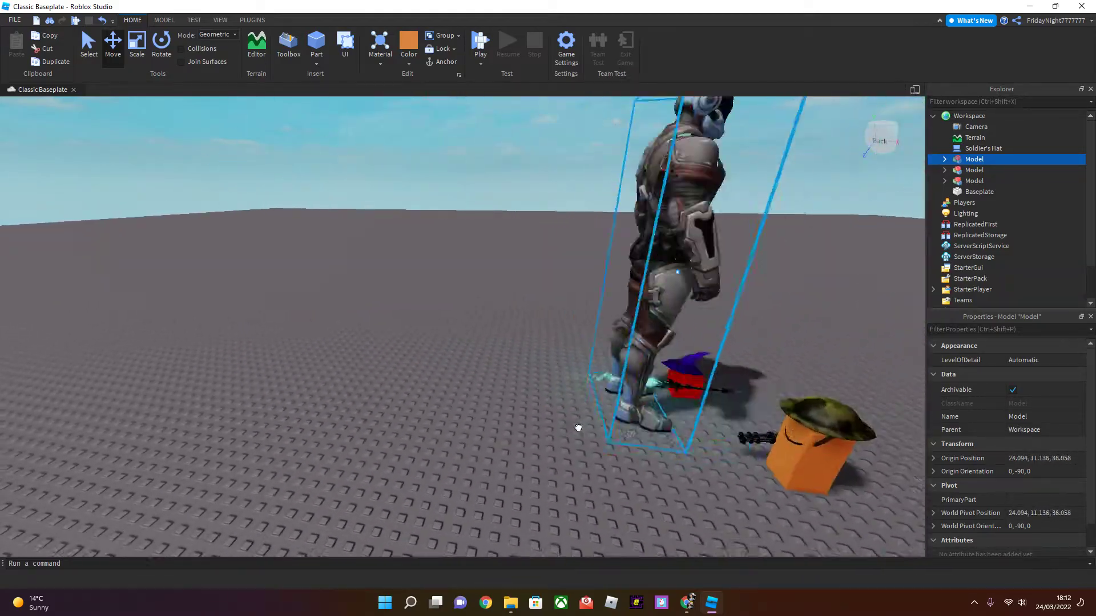
scroll(648, 446, "up", 2)
scroll(845, 454, "down", 6)
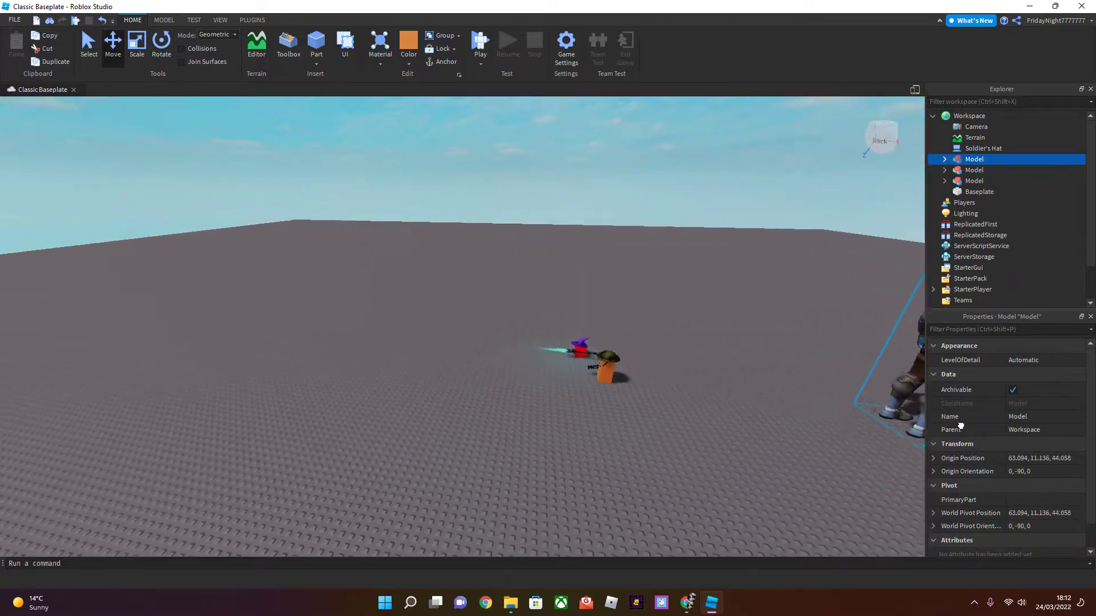
left_click_drag(721, 399, 570, 392)
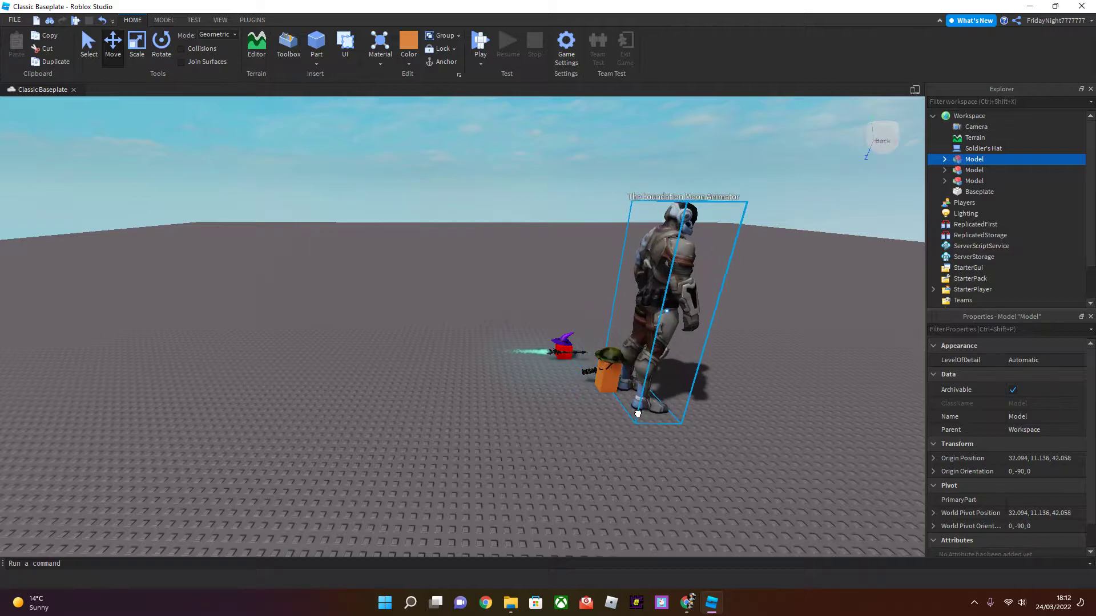
left_click_drag(576, 394, 261, 404)
scroll(496, 382, "up", 5)
left_click(564, 394)
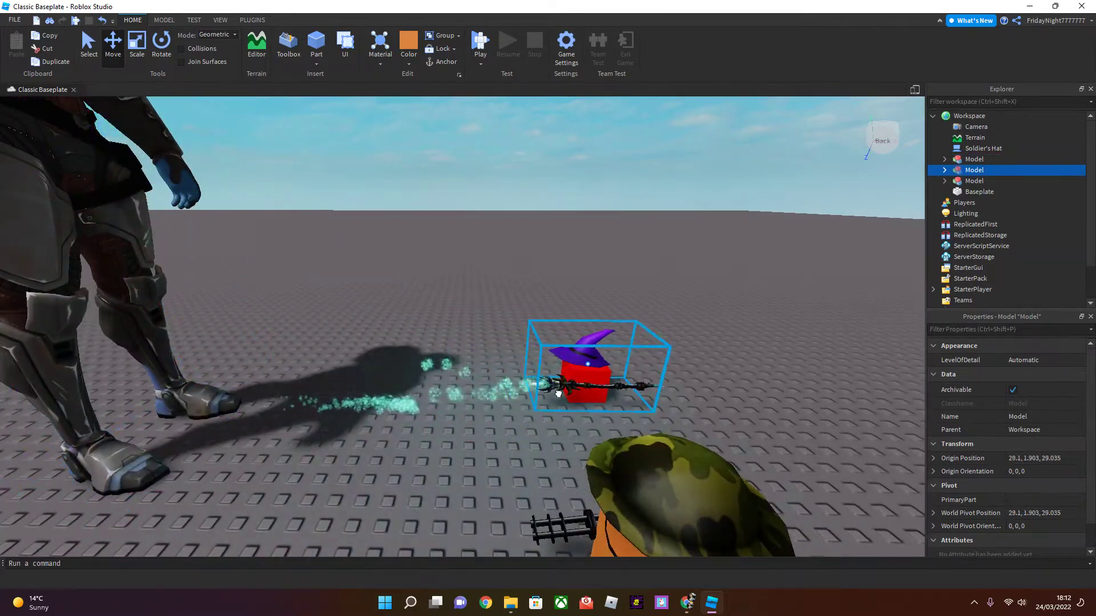
Move the red witch figure nearer to the orange soldier, in front of its minigun.
left_click_drag(518, 411, 482, 376)
right_click_drag(483, 377, 338, 350)
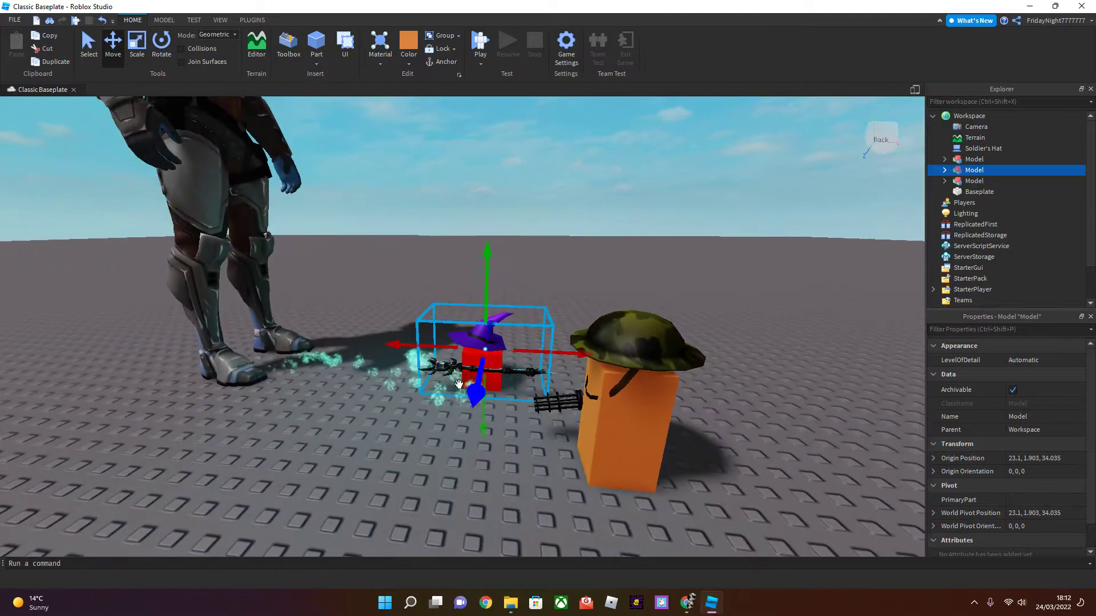
left_click(338, 350)
Drag the armoured character around the far end of the baseplate and back beside the block figures.
key("a")
left_click_drag(338, 354, 351, 234)
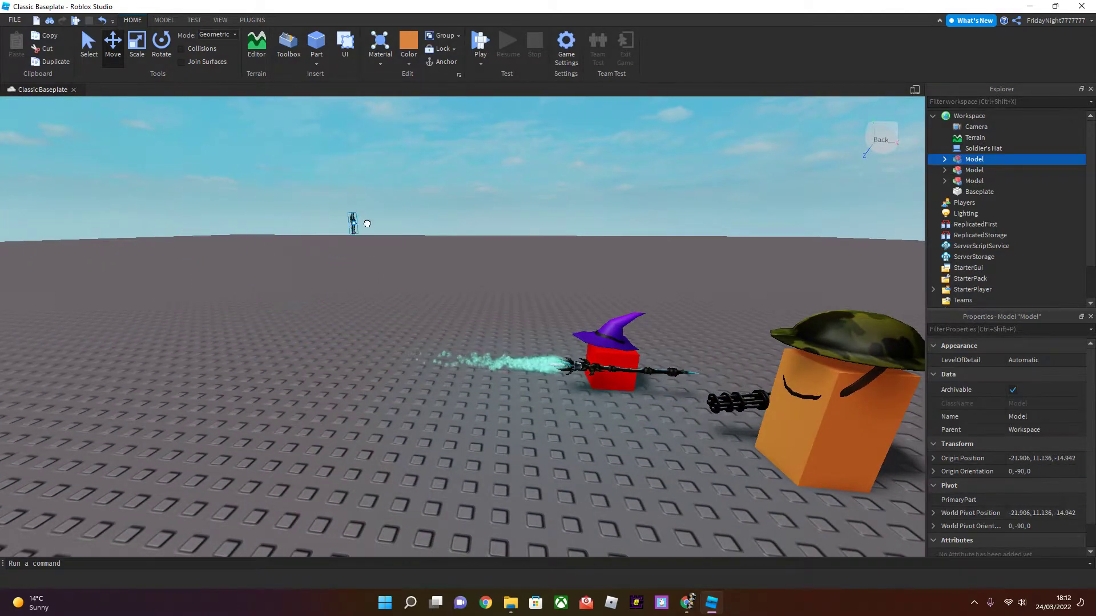
left_click_drag(512, 296, 423, 139)
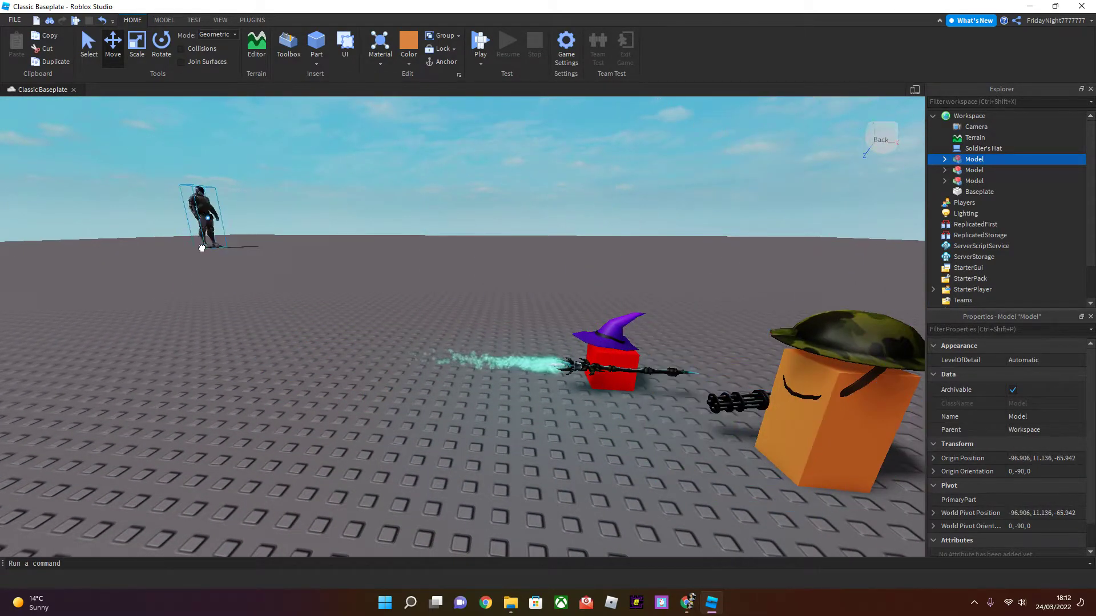
left_click_drag(562, 290, 433, 188)
left_click_drag(489, 299, 561, 148)
left_click_drag(310, 272, 343, 47)
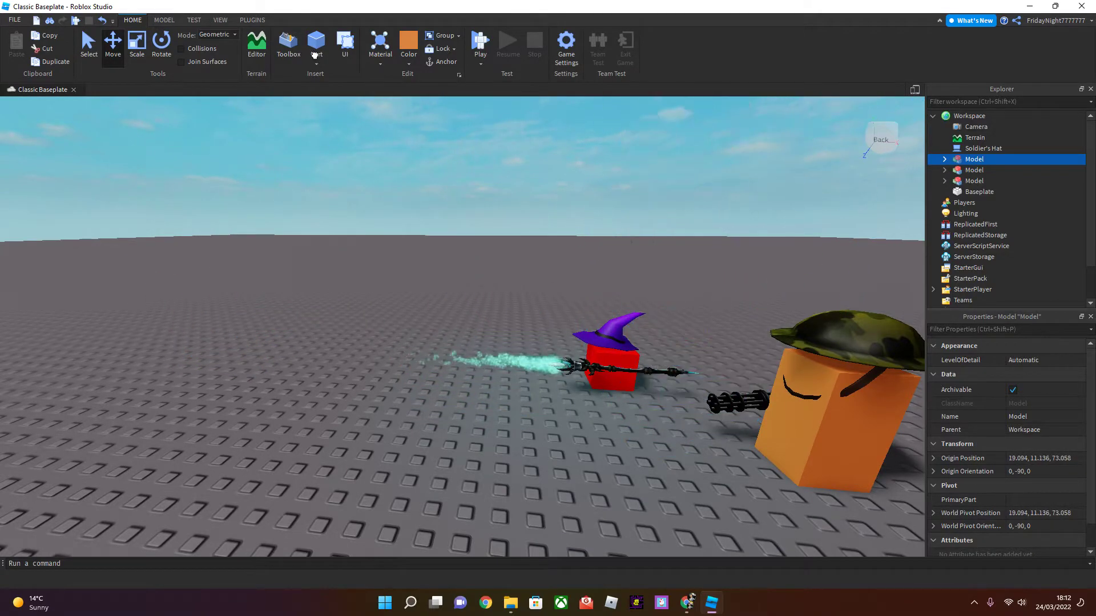
left_click_drag(520, 169, 587, 431)
left_click_drag(318, 393, 285, 377)
left_click(468, 436)
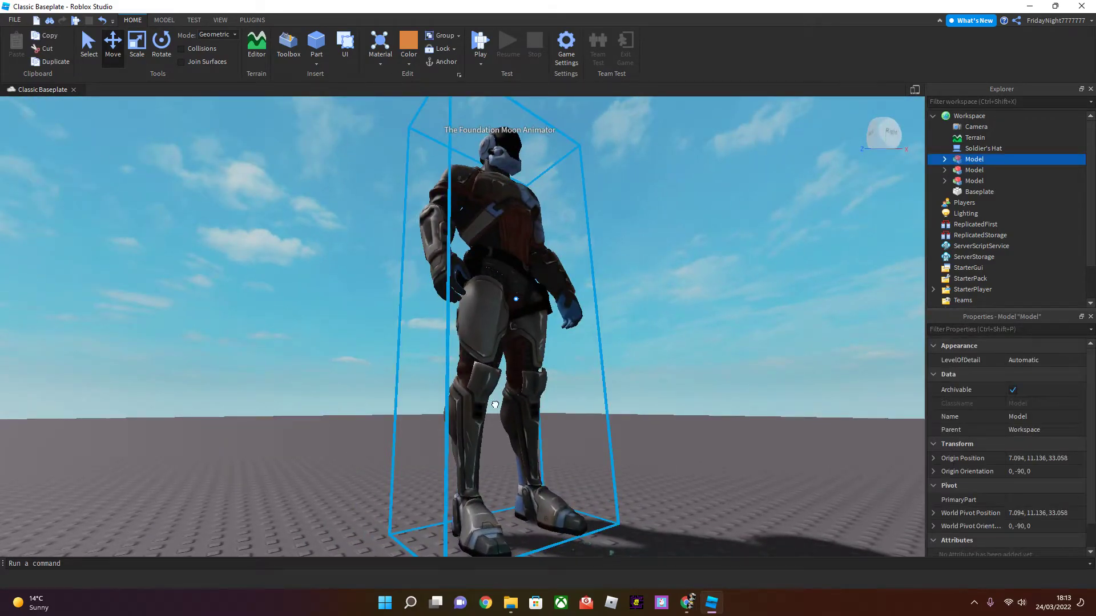
left_click_drag(495, 404, 336, 435)
left_click(553, 379)
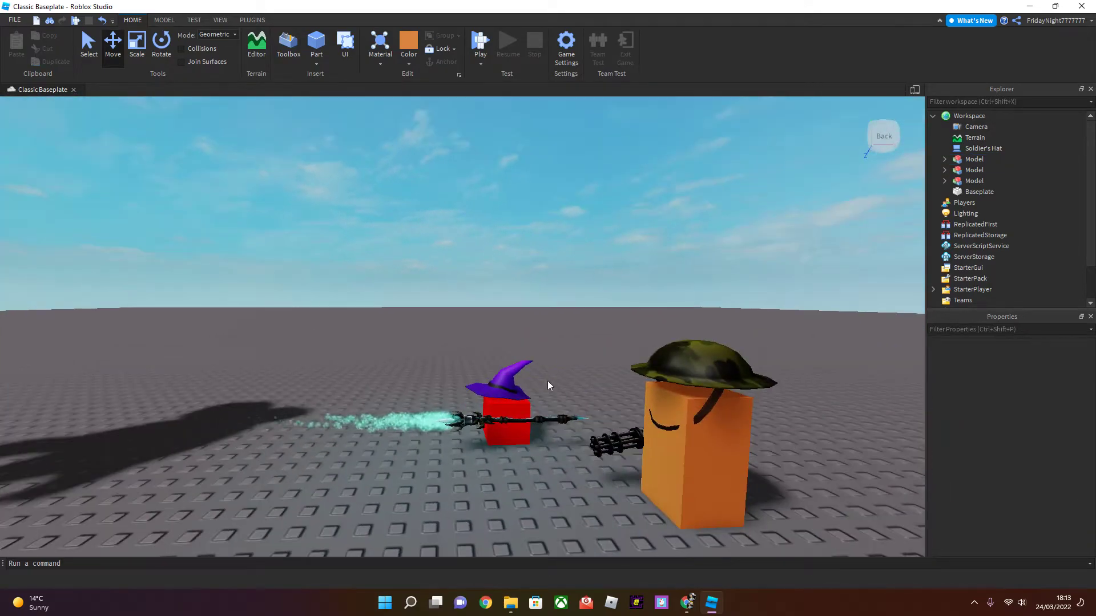
Move the red witch figure farther back from the orange soldier on the baseplate.
left_click_drag(548, 385, 520, 395)
left_click_drag(272, 388, 514, 266)
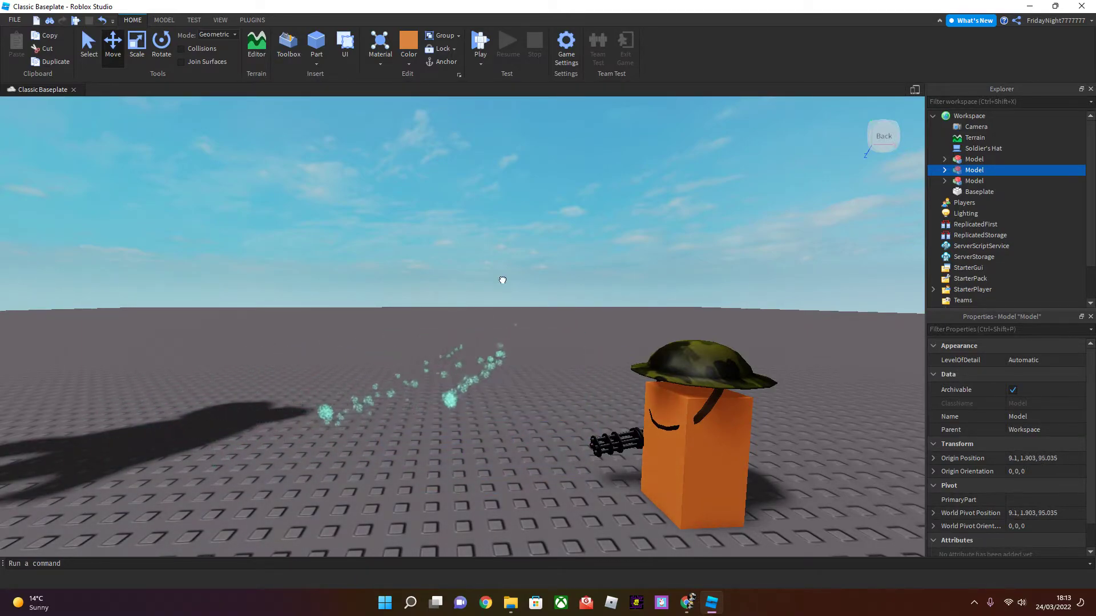
left_click_drag(464, 394, 558, 343)
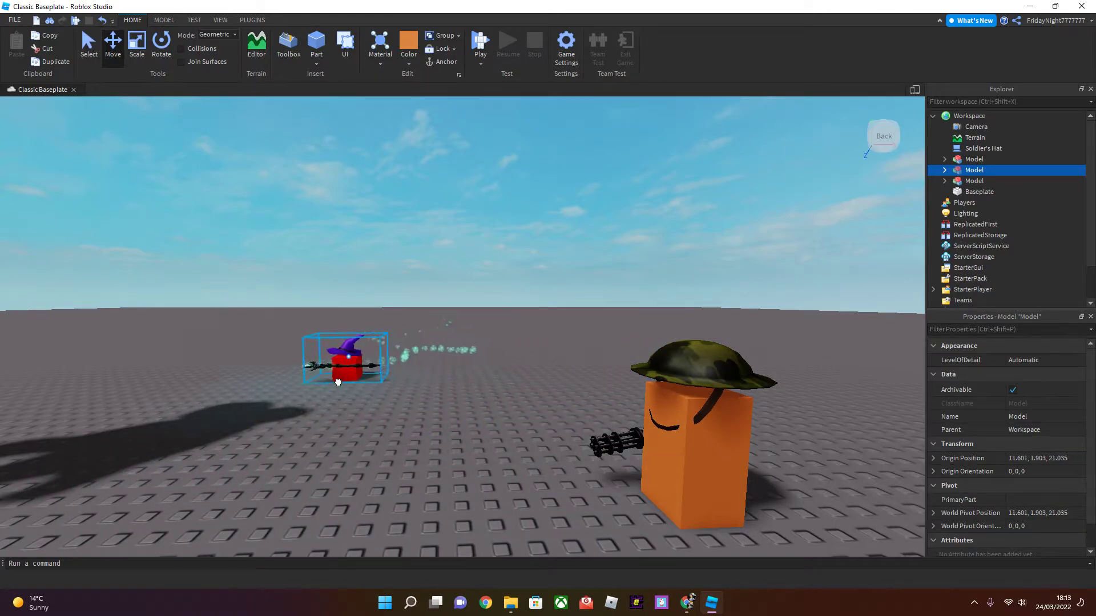
left_click_drag(489, 358, 504, 382)
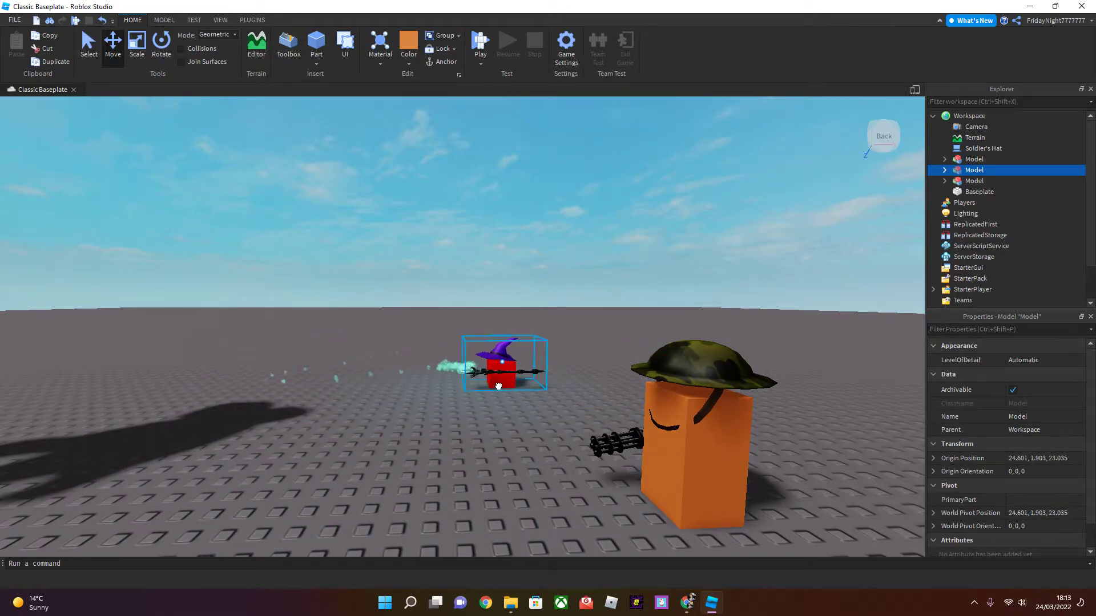
left_click_drag(498, 421, 500, 434)
left_click_drag(499, 315, 503, 292)
left_click(622, 294)
Move the armoured character close to the two block figures so it towers over them.
right_click_drag(622, 293, 553, 292)
scroll(553, 292, "down", 3)
left_click_drag(406, 266, 579, 421)
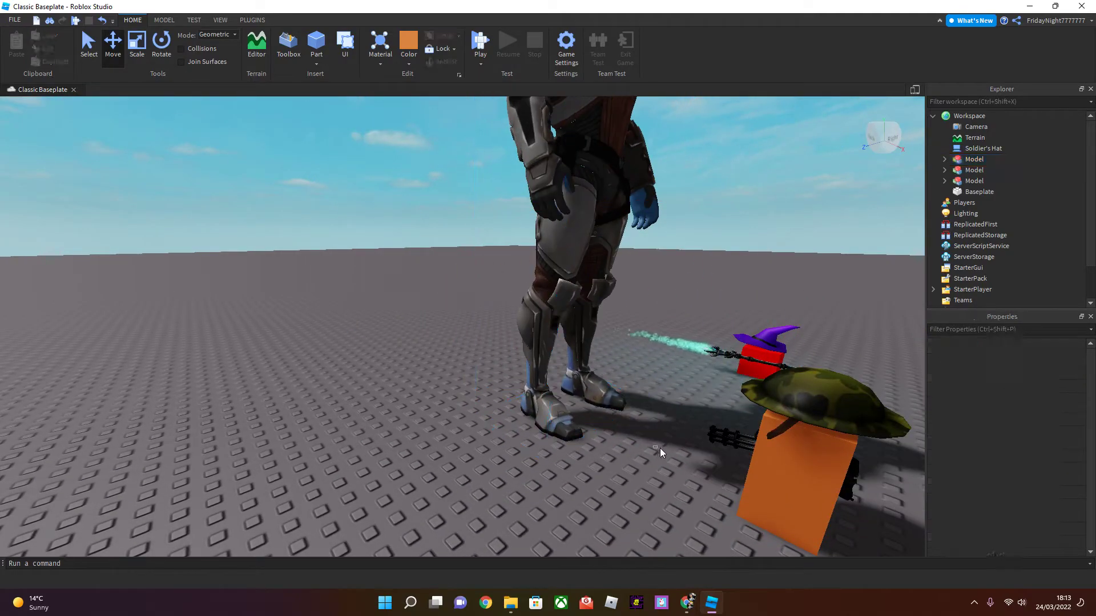
left_click(658, 449)
Move the orange soldier figure around the scene and place it in the foreground, apart from the other two.
scroll(663, 448, "down", 5)
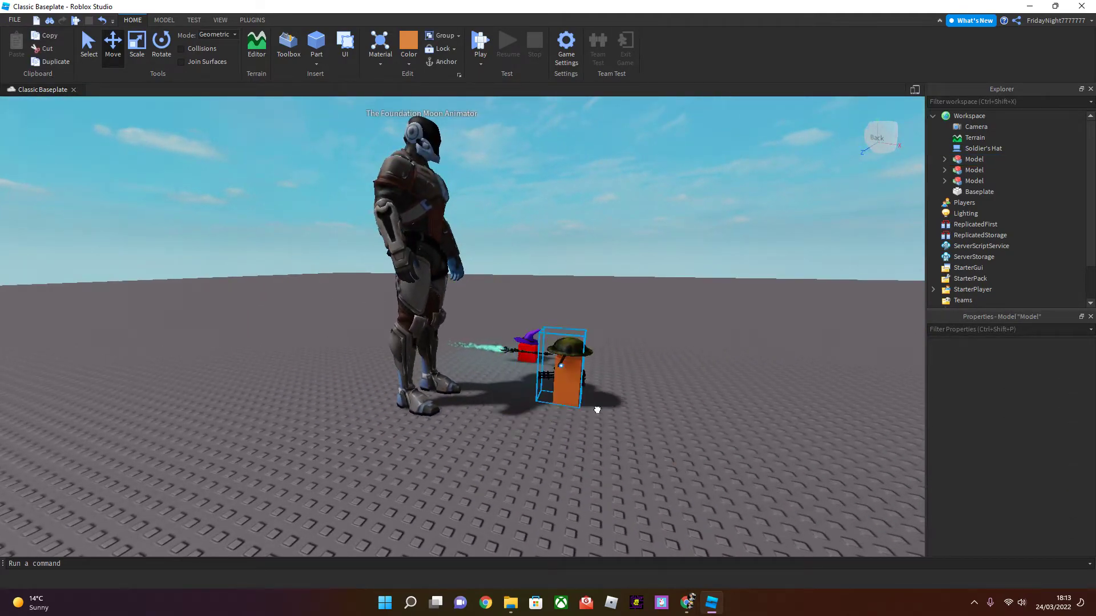
left_click_drag(547, 355, 476, 347)
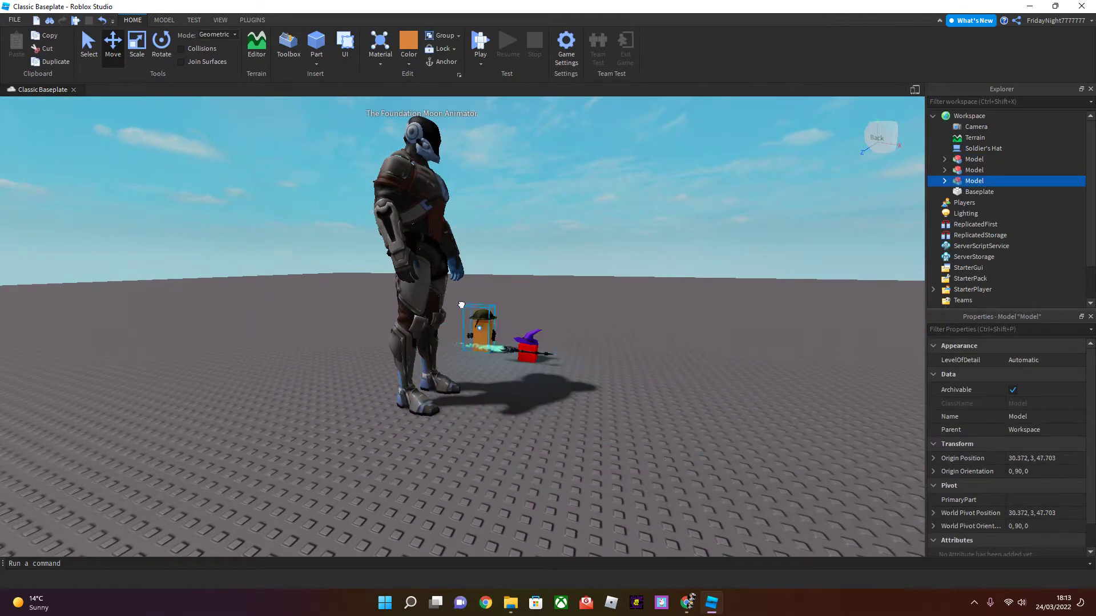
left_click_drag(626, 422, 299, 157)
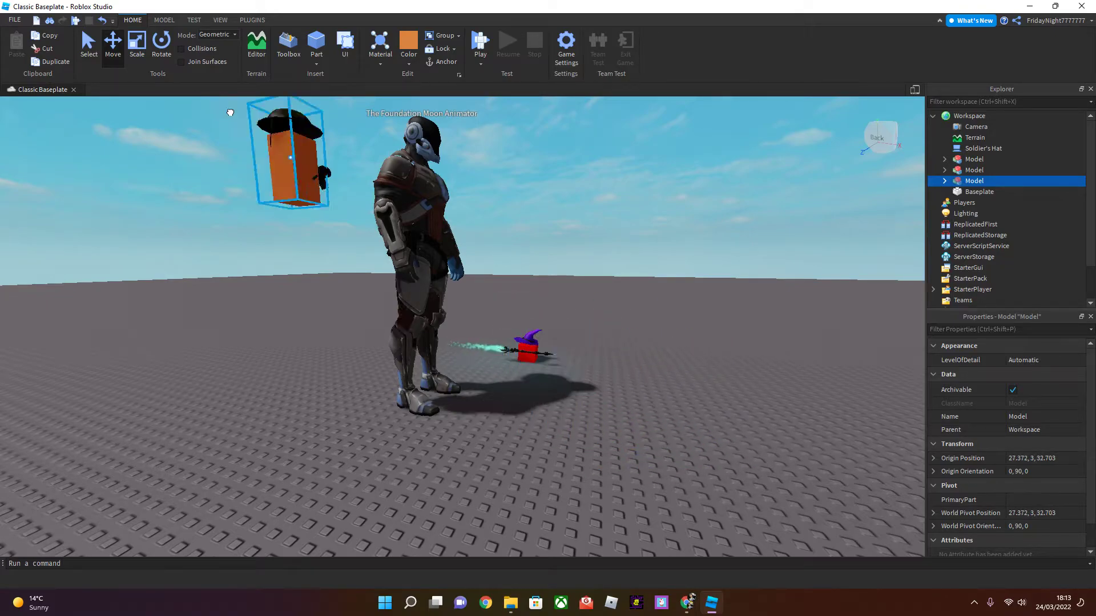
left_click_drag(762, 506, 487, 443)
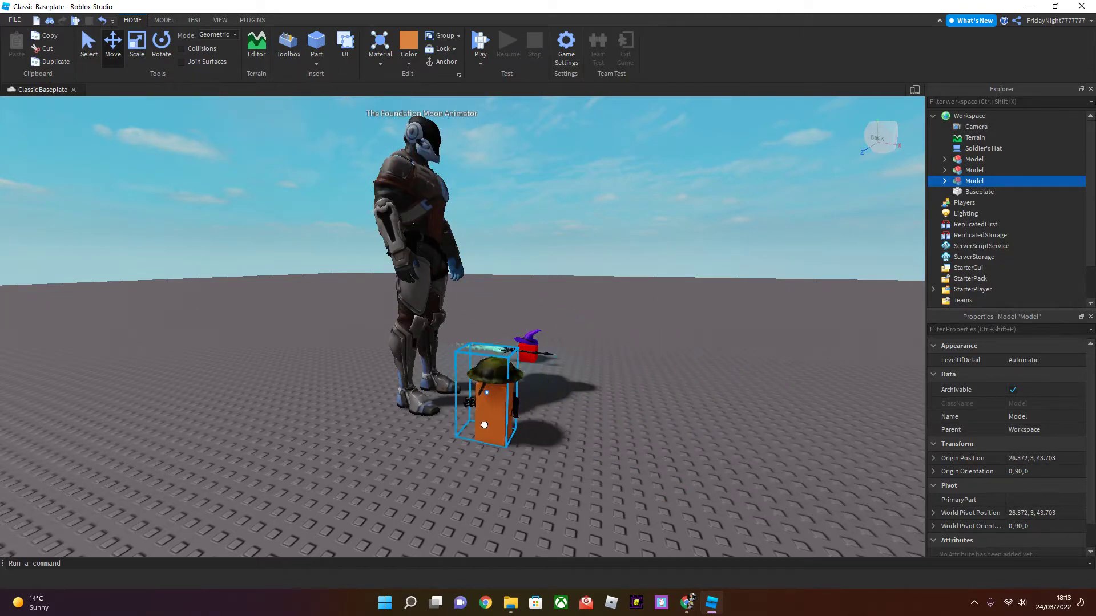
left_click_drag(724, 452, 619, 468)
left_click_drag(427, 256, 504, 345)
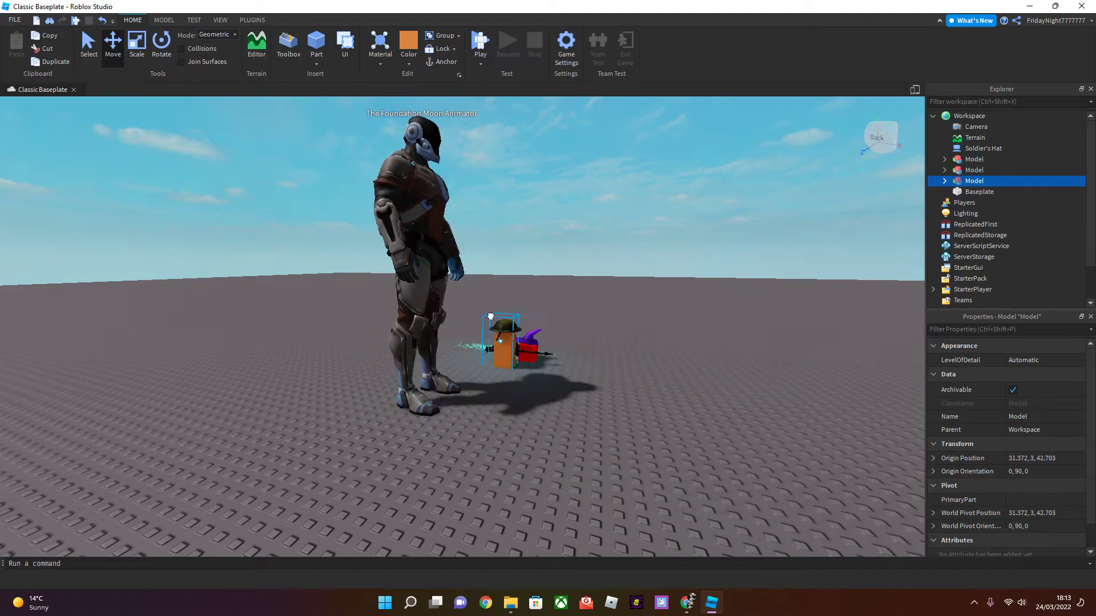
left_click_drag(748, 491, 681, 460)
left_click_drag(549, 486, 703, 502)
Move the armoured character in front of the red witch figure, with the orange soldier's minigun aimed toward it.
key("a")
left_click(534, 242)
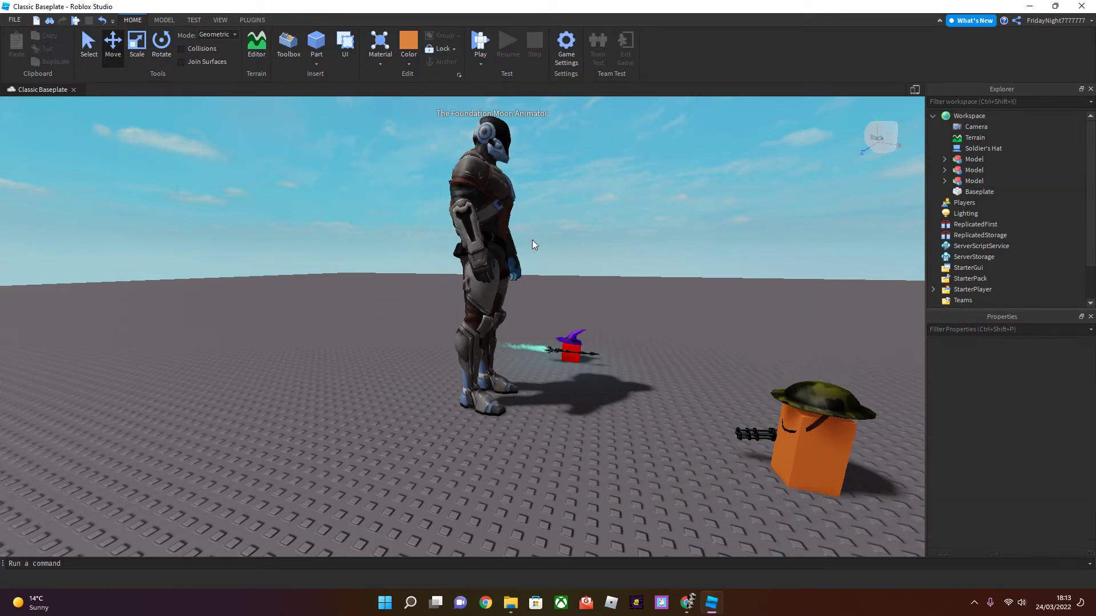
key("a")
key("d")
left_click_drag(552, 231, 616, 440)
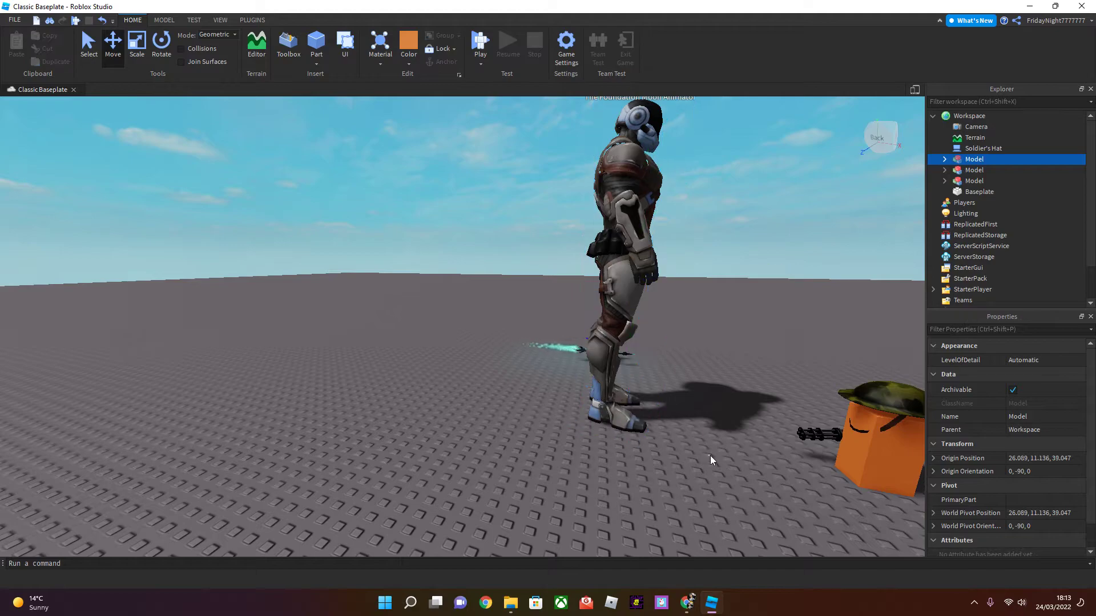
Move the orange soldier figure and the armoured character around, setting the soldier down apart with its minigun toward the character.
key("d")
left_click_drag(756, 404, 701, 407)
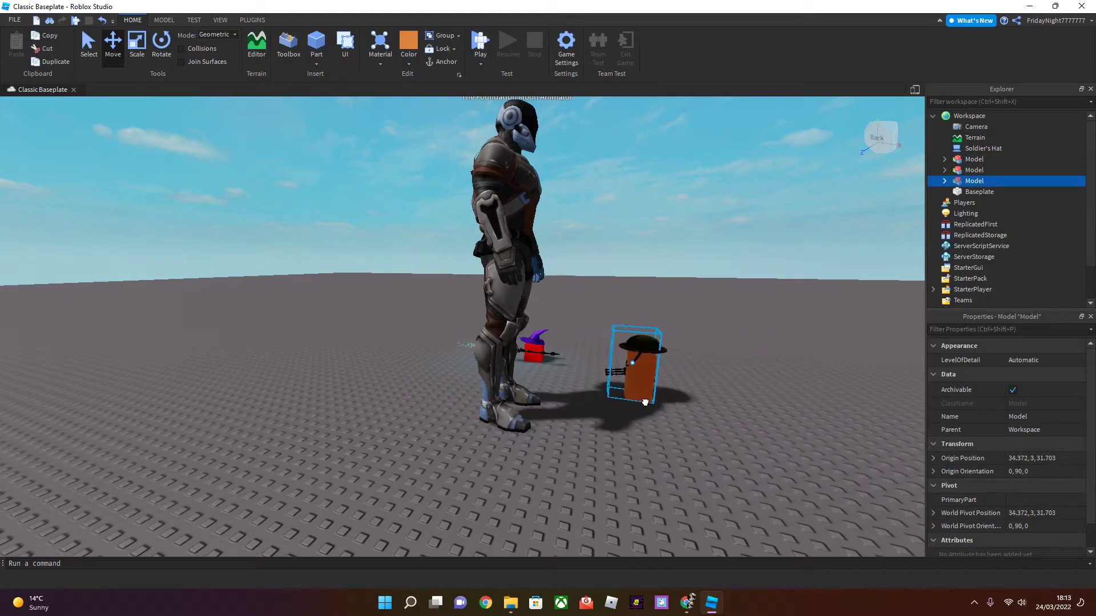
left_click_drag(496, 286, 451, 434)
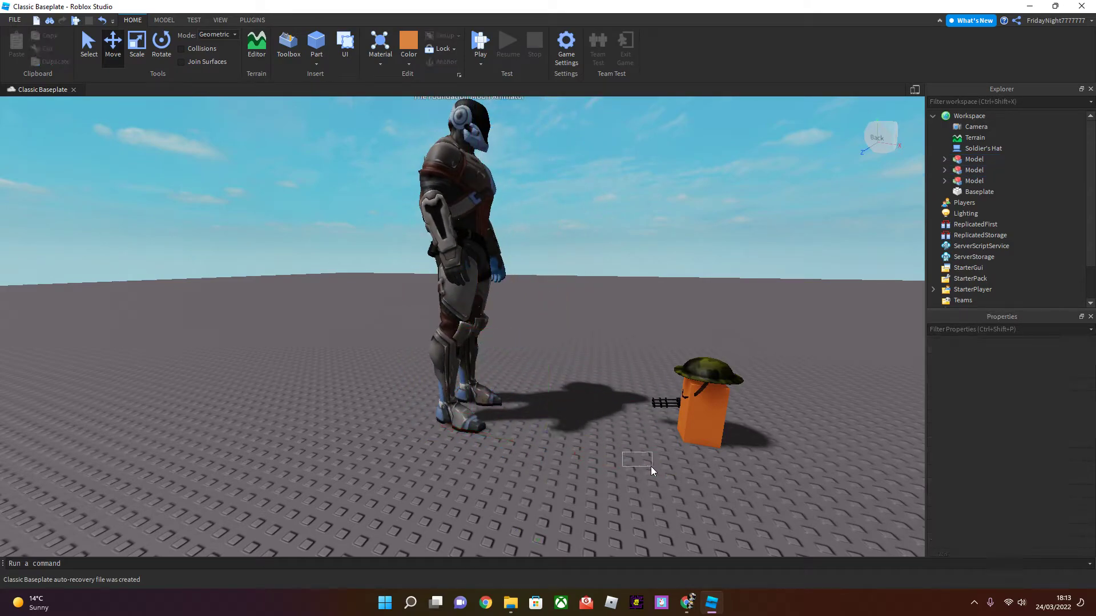
left_click_drag(479, 301, 494, 405)
left_click_drag(706, 400, 404, 509)
right_click_drag(387, 504, 403, 509)
right_click_drag(509, 342, 375, 447)
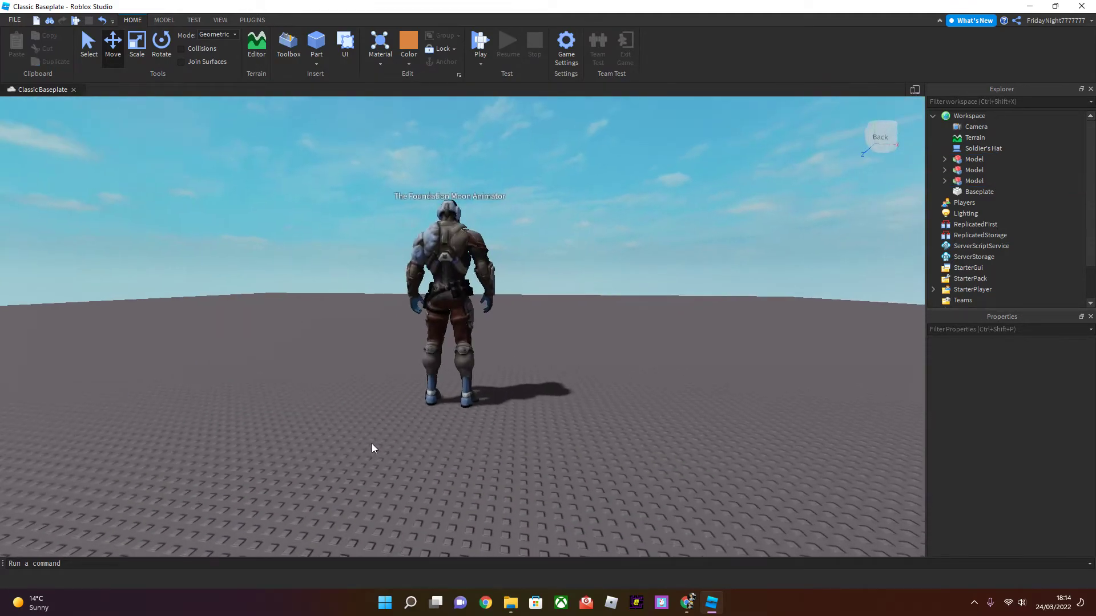
Move the armoured character to a new spot on the baseplate.
left_click(453, 369)
left_click_drag(452, 388, 371, 460)
key("ctrl+r")
right_click_drag(371, 461, 370, 460)
key("d")
Move the red witch figure right up against the front of the armoured character.
left_click(681, 455)
right_click_drag(677, 462, 676, 460)
key("w")
left_click(569, 412)
right_click_drag(563, 417, 553, 467)
key("w")
left_click_drag(553, 467, 516, 489)
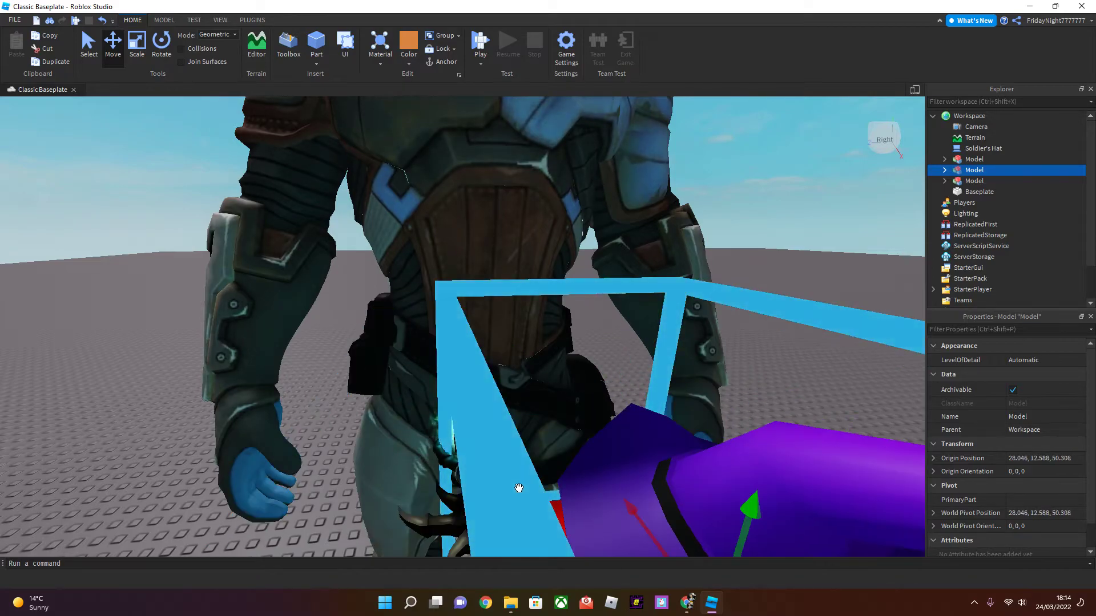
Move the armoured character far away across the baseplate, leaving the red witch figure on its own.
scroll(696, 350, "down", 5)
left_click(681, 349)
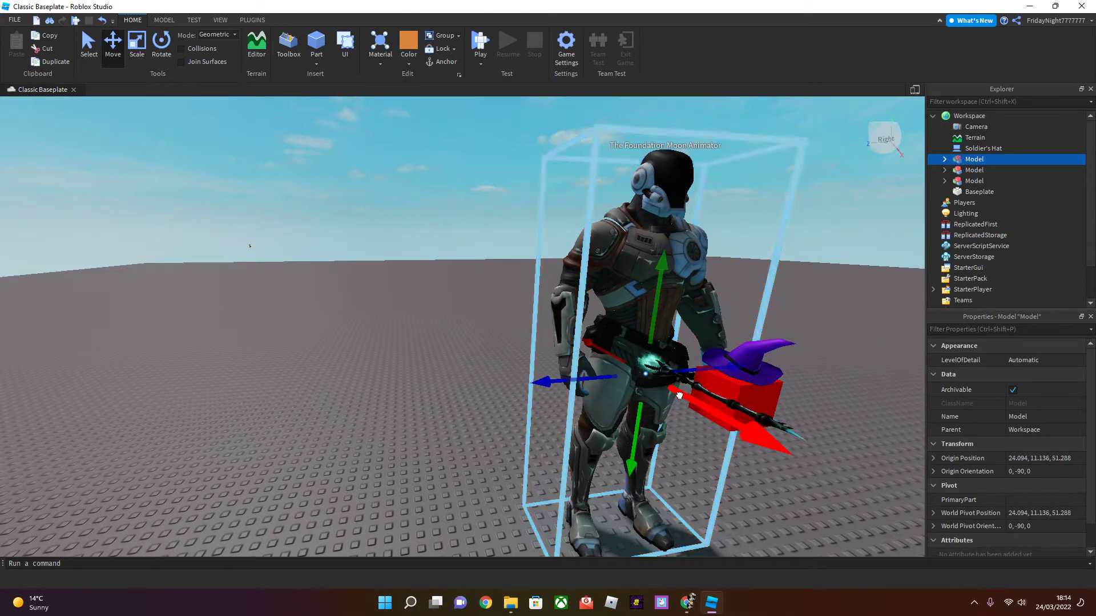
left_click_drag(682, 393, 256, 1)
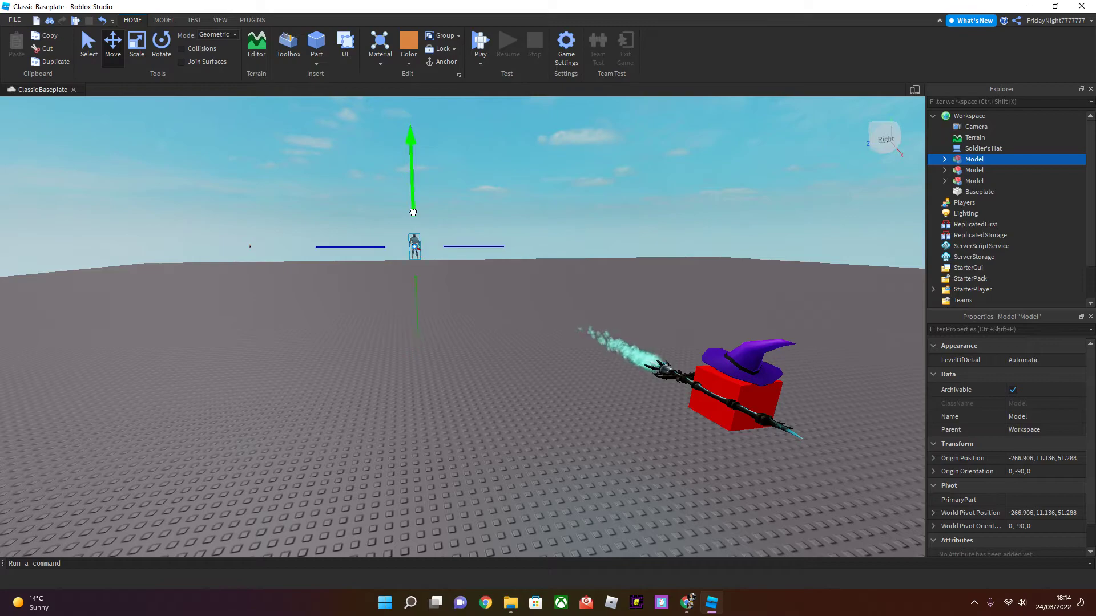
Bring the distant orange soldier figure back near the red witch figure and rotate it so its minigun points toward the witch.
left_click(242, 247)
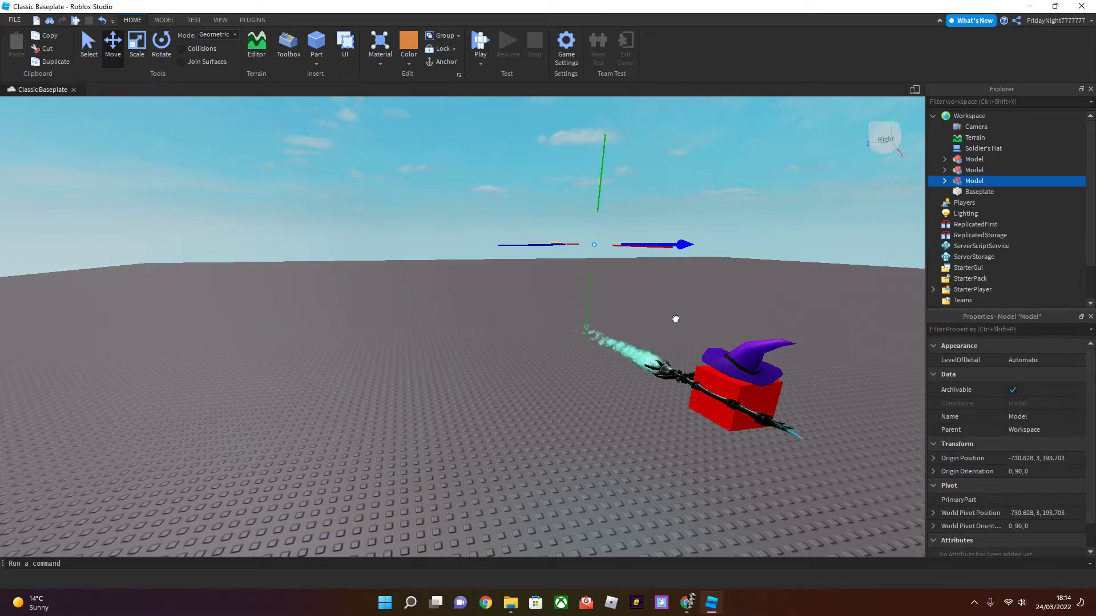
left_click_drag(758, 251, 723, 246)
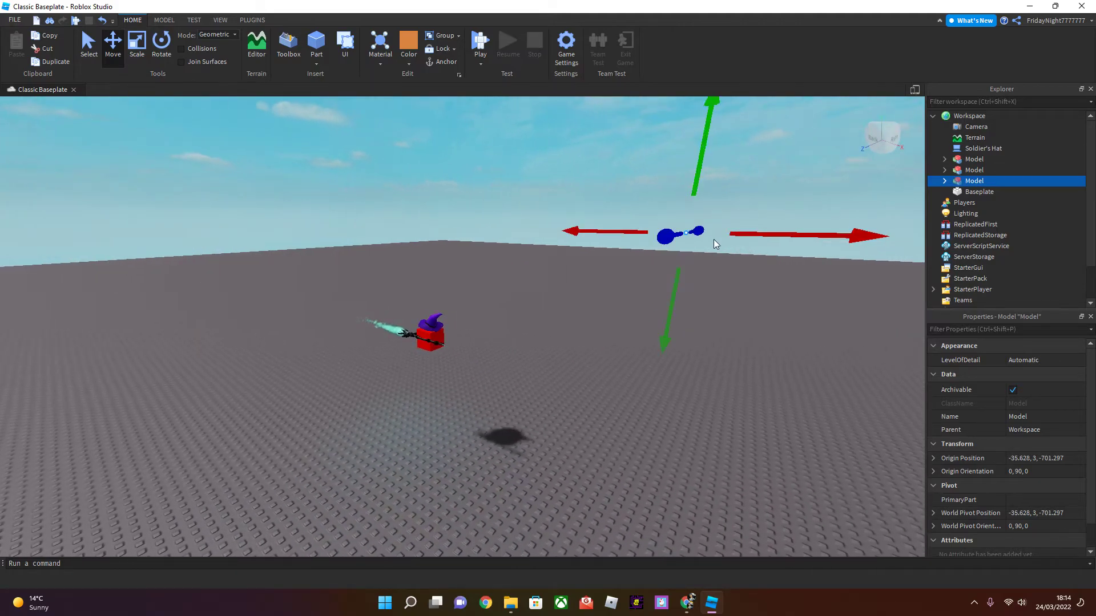
left_click_drag(483, 322, 479, 271)
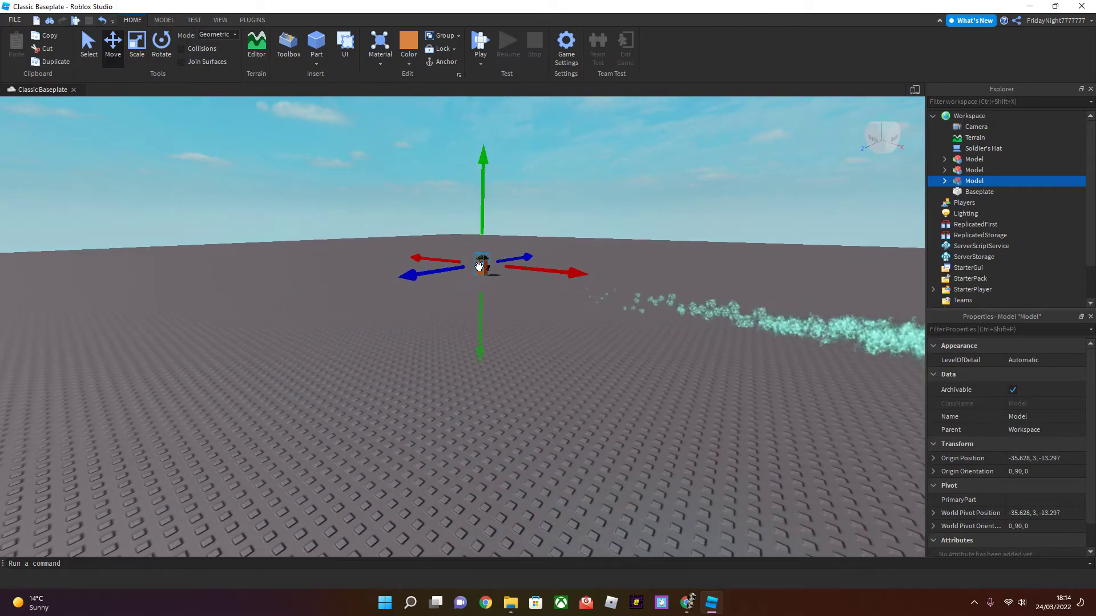
left_click_drag(492, 359, 432, 417)
key("r")
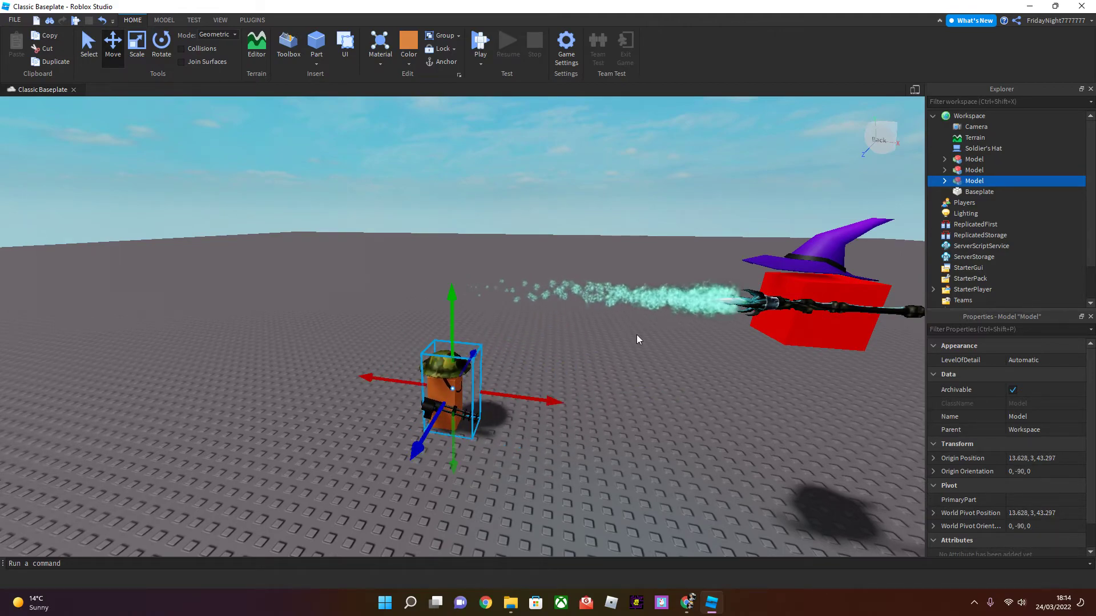
Set the red witch figure down on the baseplate facing the orange soldier, and adjust the soldier's position opposite it.
left_click_drag(750, 313, 579, 422)
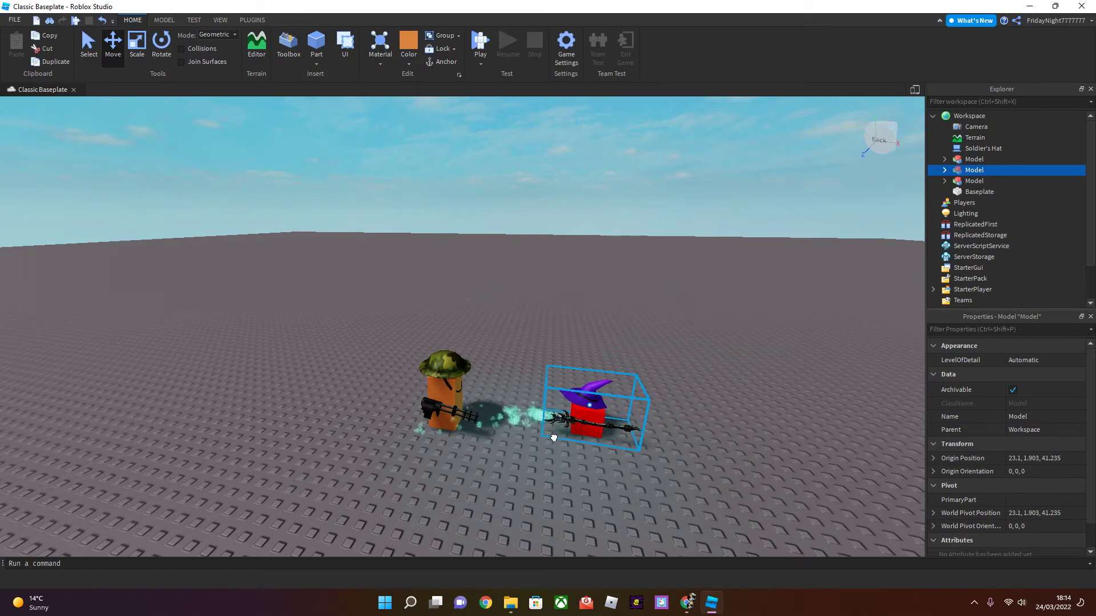
left_click(527, 464)
scroll(527, 467, "up", 3)
right_click_drag(527, 467, 502, 473)
left_click_drag(519, 459, 437, 424)
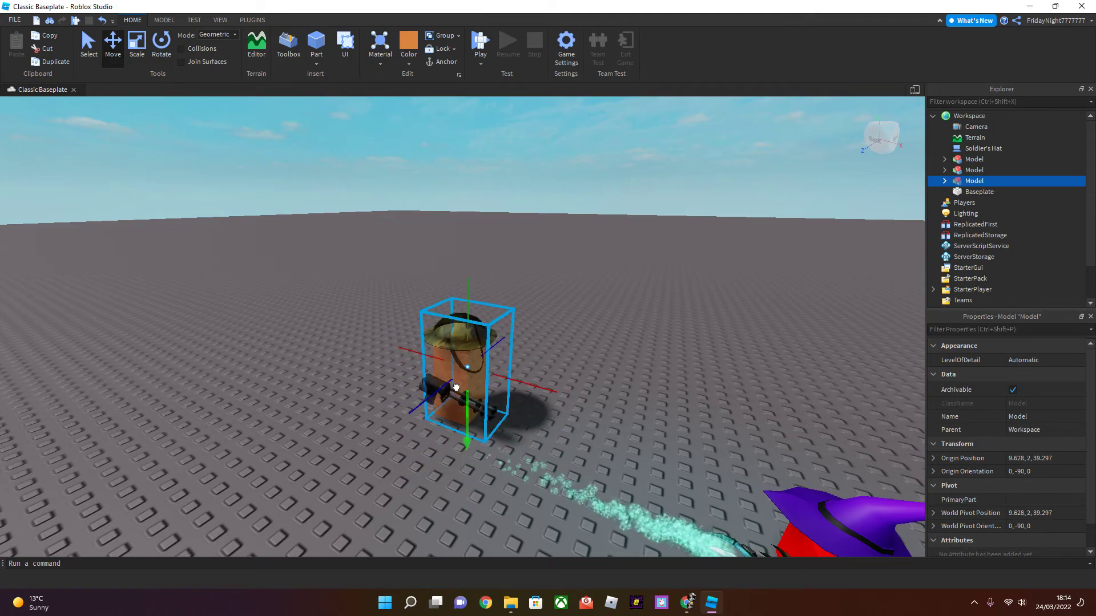
Examine the orange soldier and the red witch figure facing each other from several sides.
left_click(710, 426)
right_click_drag(710, 426, 710, 426)
scroll(710, 425, "up", 5)
left_click(632, 518)
left_click_drag(654, 486, 631, 485)
right_click_drag(633, 488, 632, 484)
left_click_drag(631, 485, 632, 485)
right_click_drag(631, 485, 631, 485)
left_click_drag(631, 485, 630, 483)
right_click_drag(631, 485, 630, 483)
left_click_drag(630, 483, 633, 484)
right_click_drag(630, 483, 637, 473)
left_click_drag(646, 290, 643, 347)
right_click_drag(643, 346, 643, 347)
left_click(659, 273)
key("w")
right_click_drag(659, 272, 650, 272)
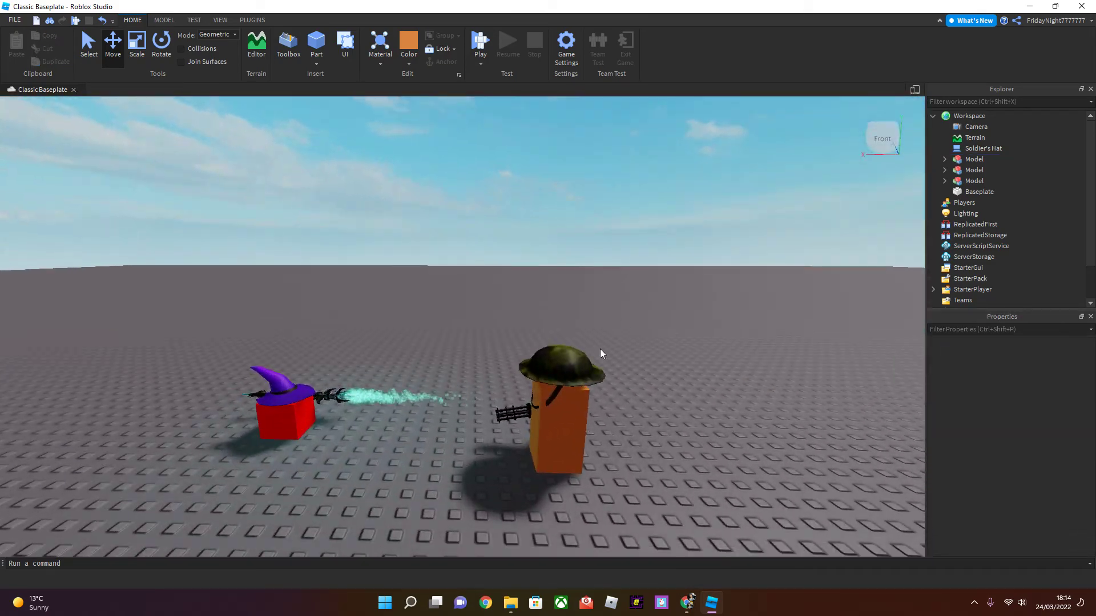